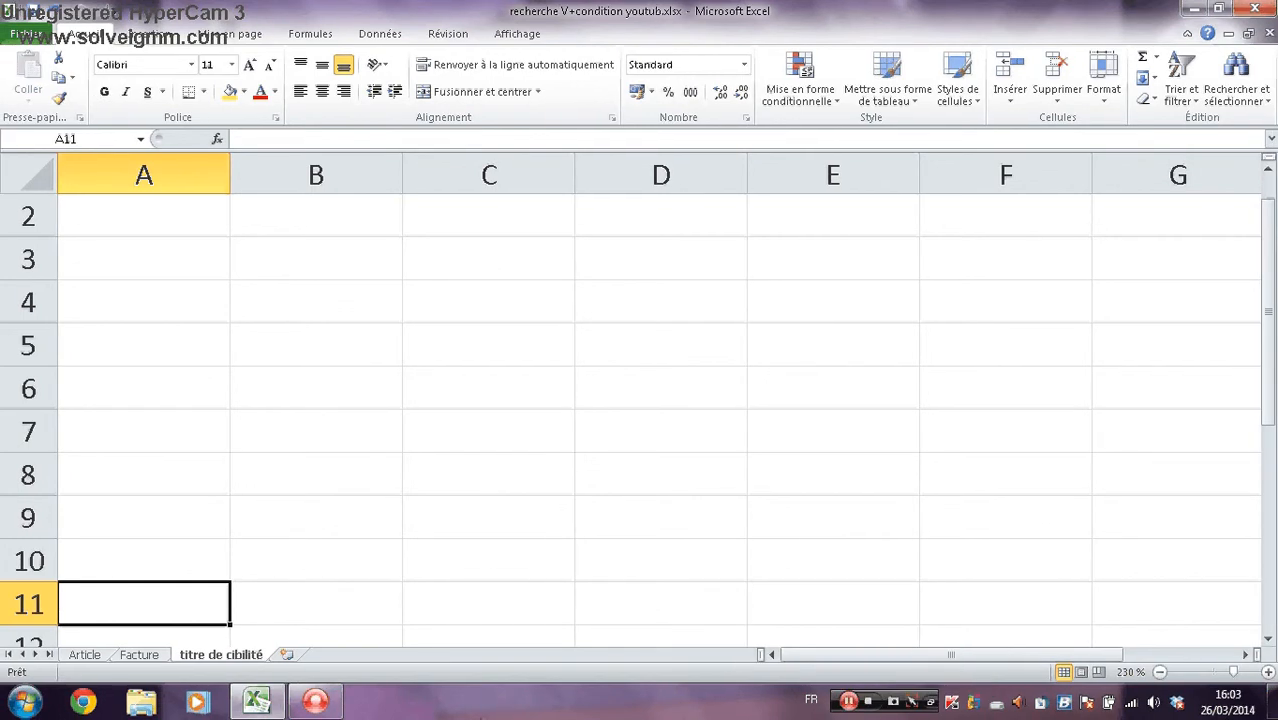
Enter the first customer number under N° client in cell A2 of the titre de cibilité sheet.
{"action": "left_click", "coordinate": [76, 657]}
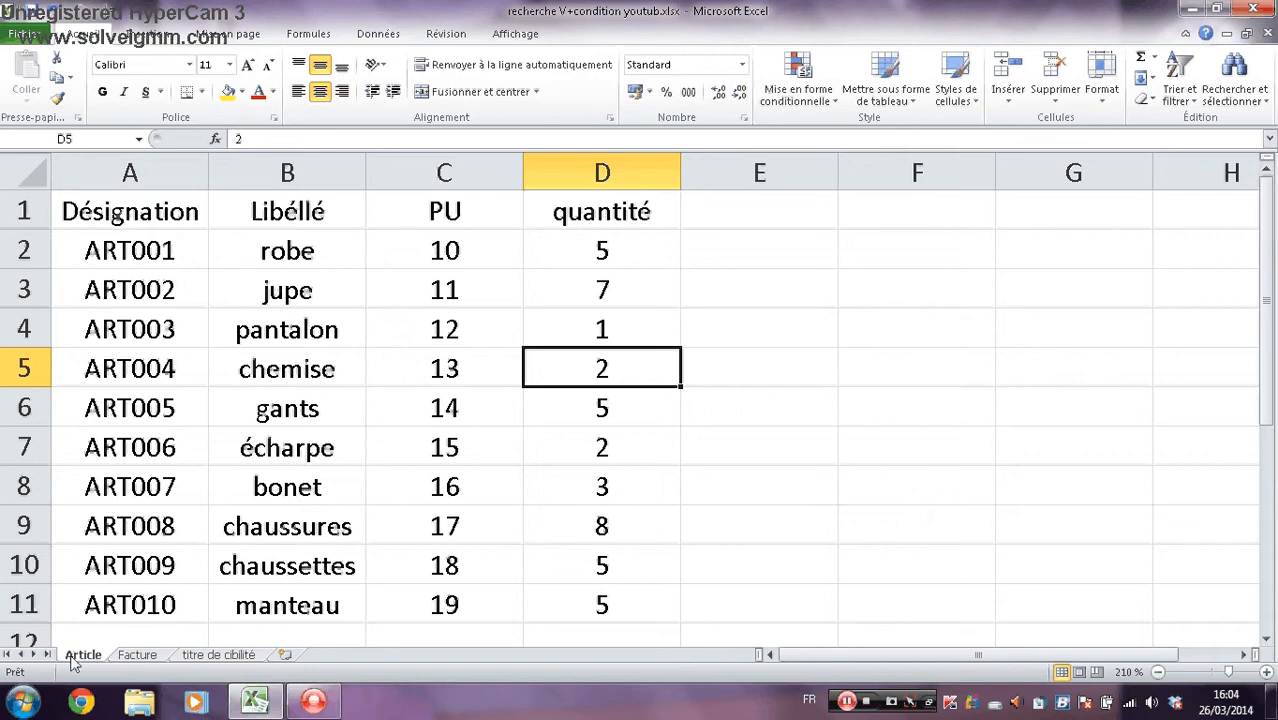
{"action": "left_click", "coordinate": [219, 656]}
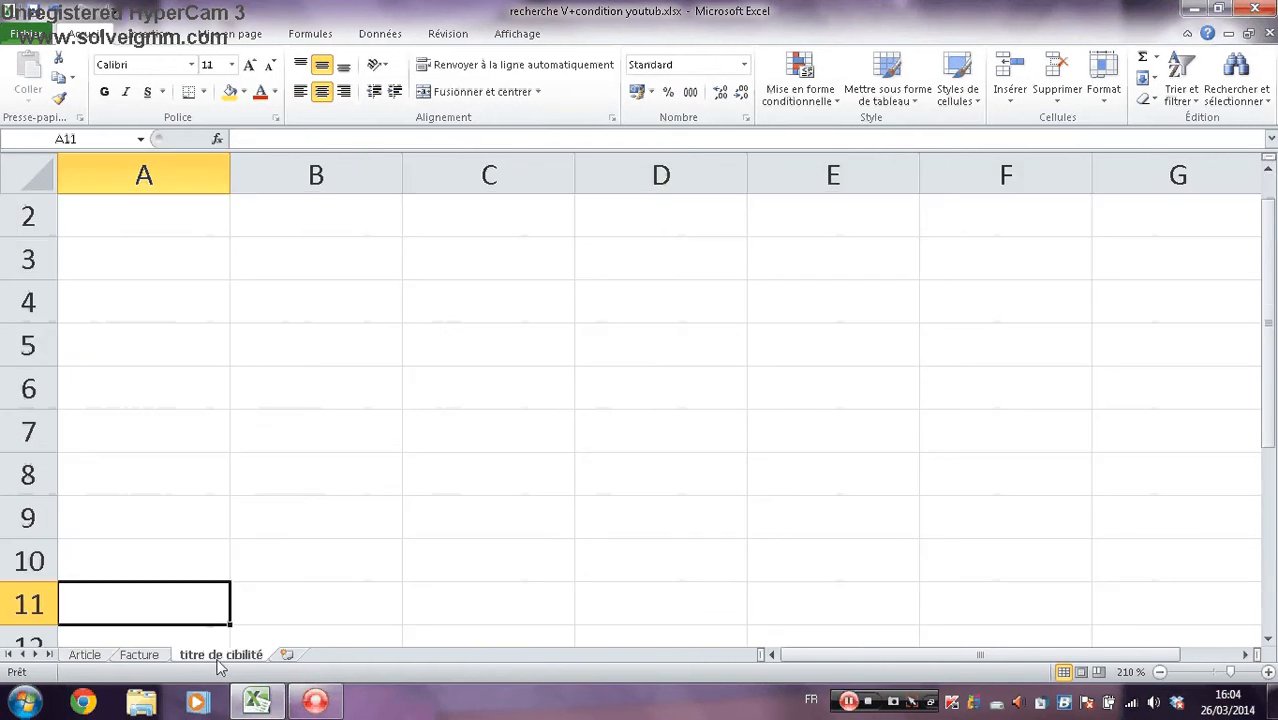
{"action": "key", "text": "Up"}
{"action": "key", "text": "Up"}
{"action": "key", "text": "Up"}
{"action": "key", "text": "Up"}
{"action": "key", "text": "Up"}
{"action": "key", "text": "Up"}
{"action": "key", "text": "Up"}
{"action": "key", "text": "Up"}
{"action": "key", "text": "Up"}
{"action": "key", "text": "Up"}
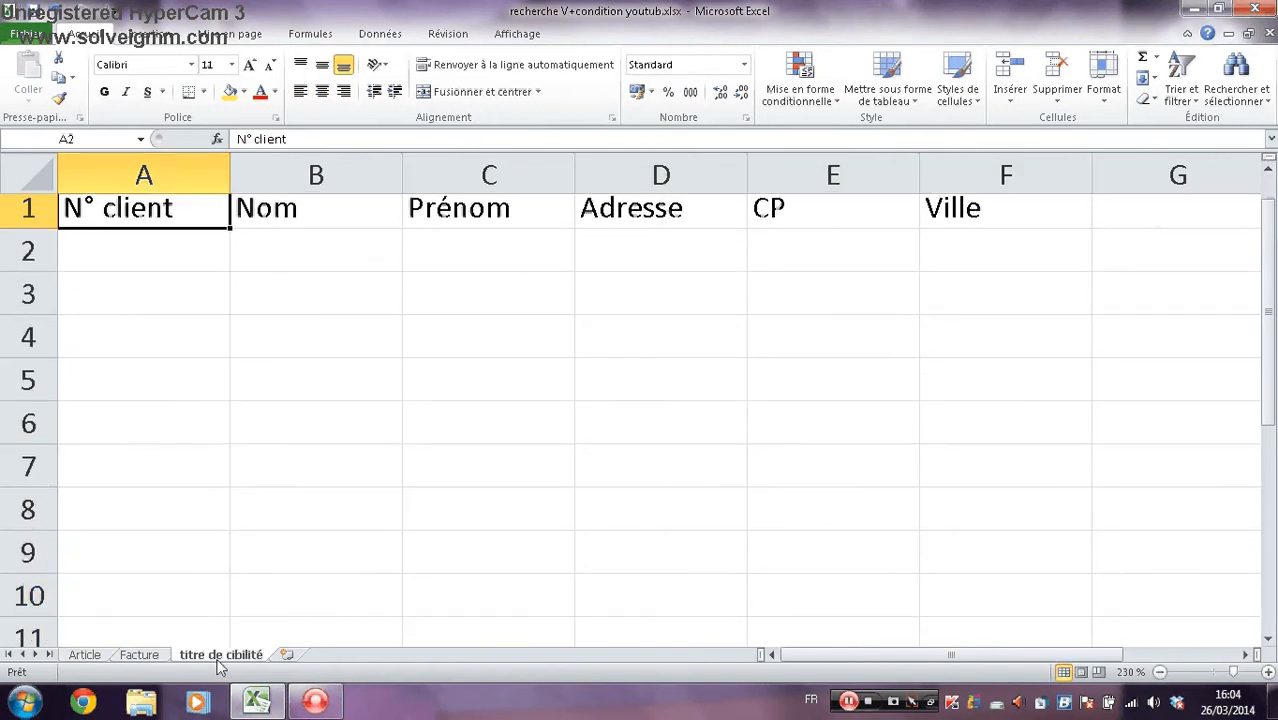
{"action": "key", "text": "Down"}
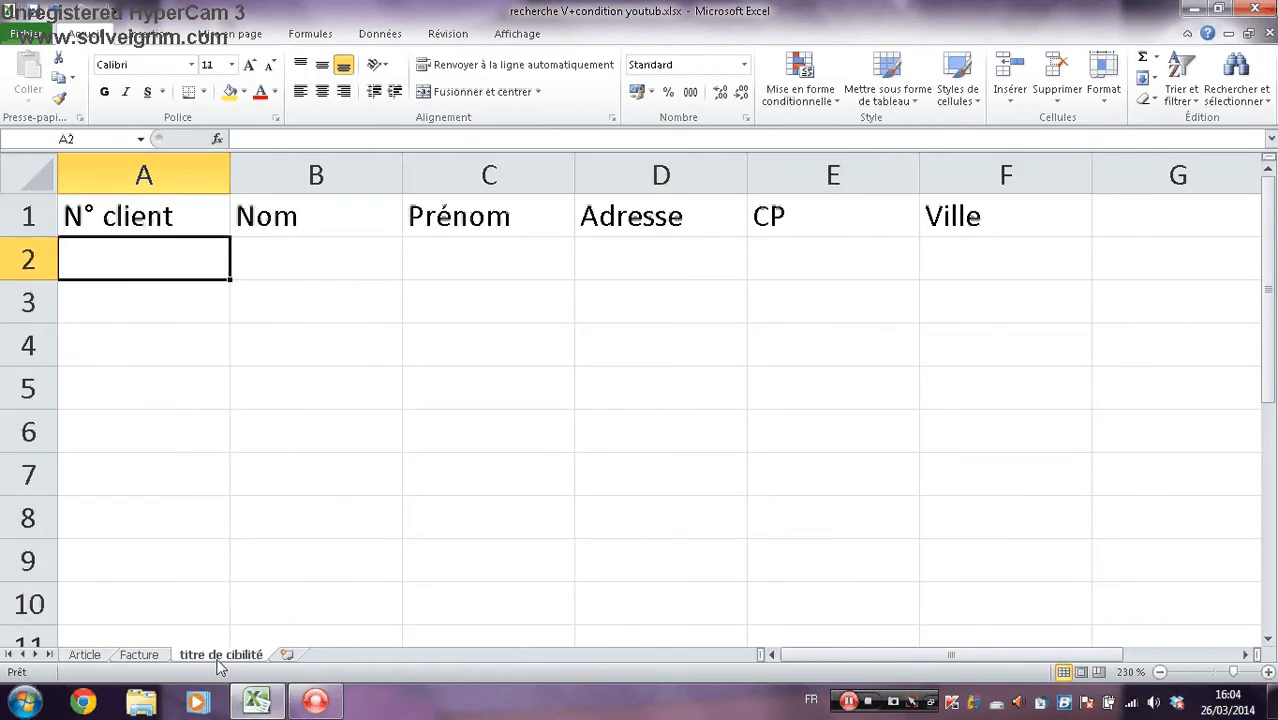
{"action": "type", "text": "411"}
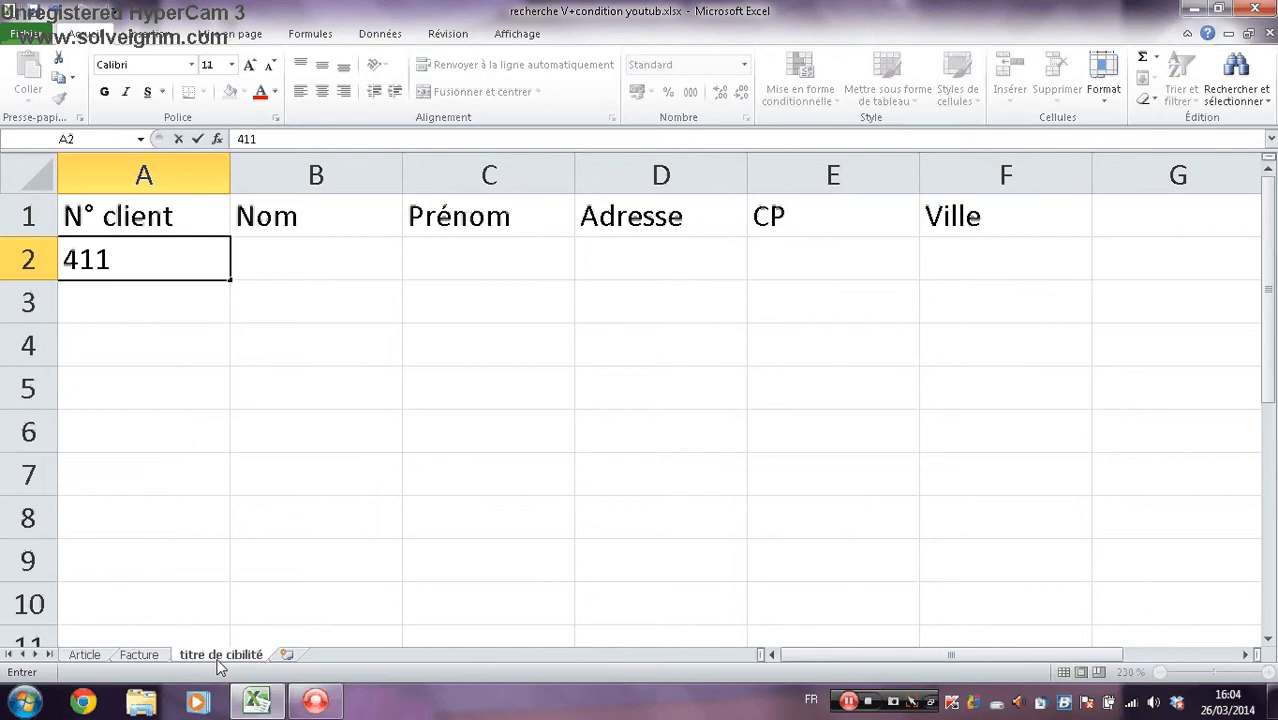
{"action": "type", "text": "001"}
{"action": "key", "text": "Return"}
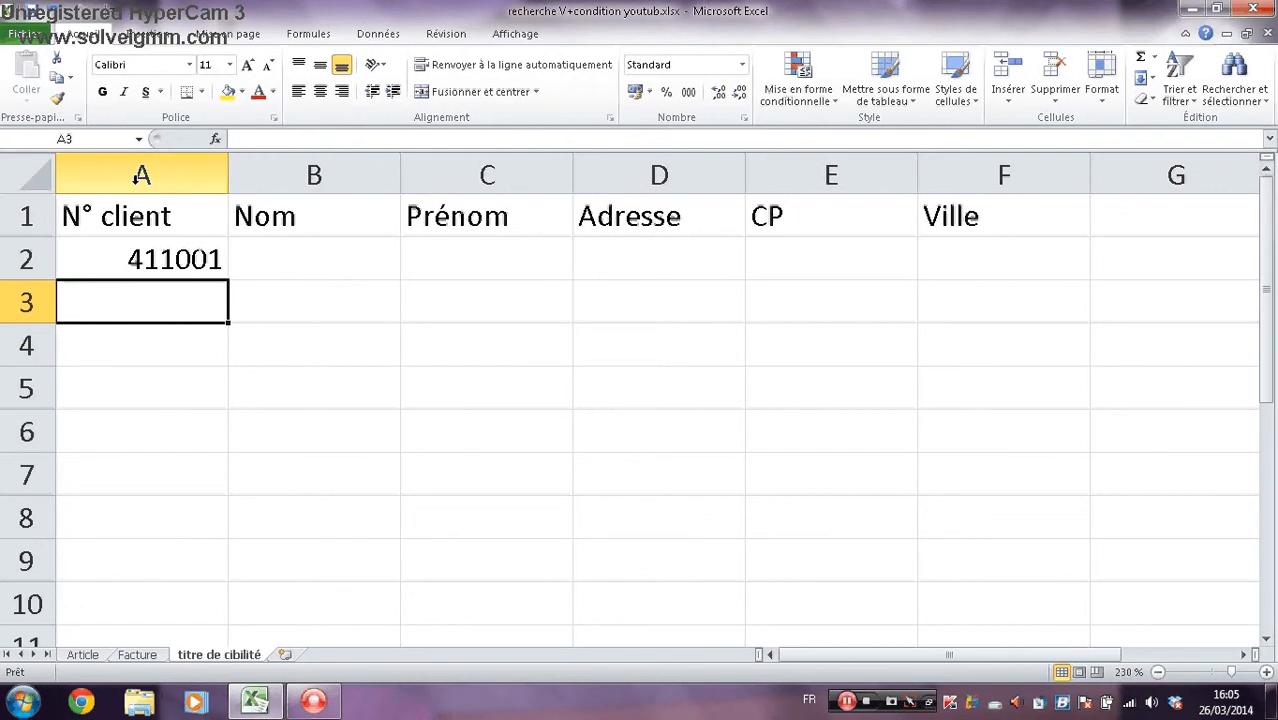
Examine the client table's columns and the Désignation, Libéllé, PU and quantité columns of the Article sheet.
{"action": "left_click_drag", "start_coordinate": [141, 176], "coordinate": [354, 220]}
{"action": "left_click", "coordinate": [184, 305]}
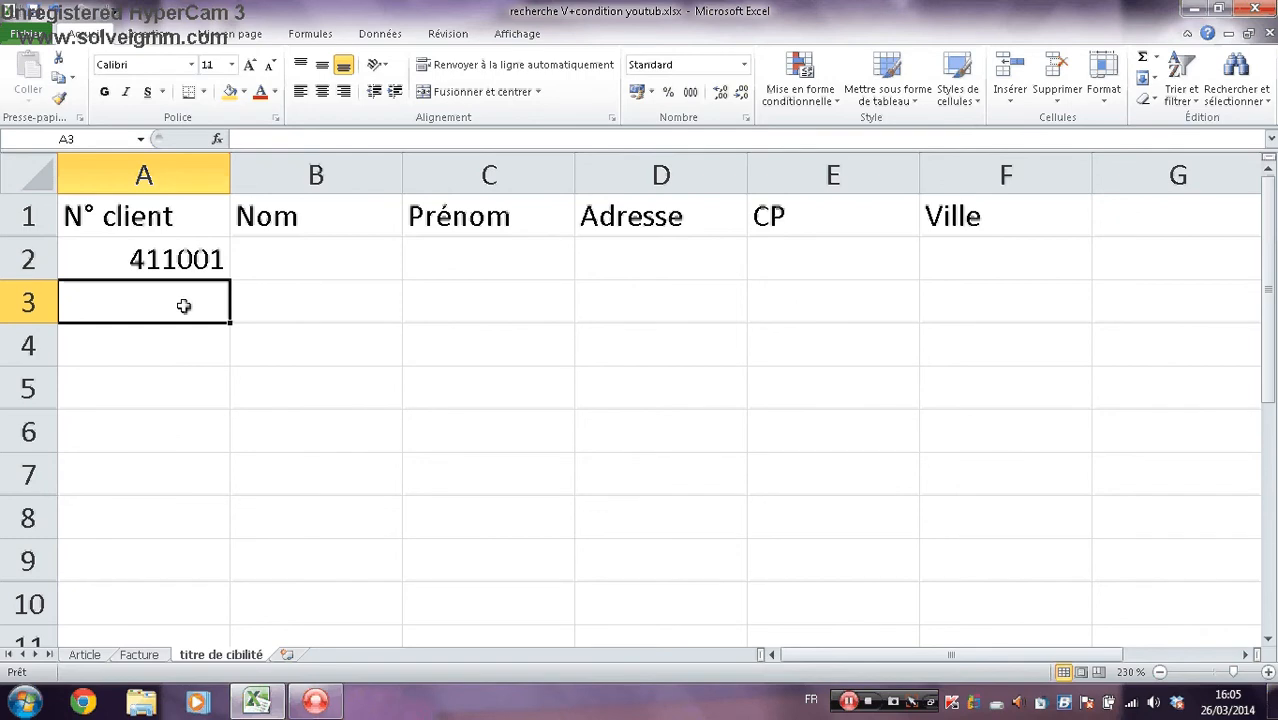
{"action": "left_click", "coordinate": [83, 658]}
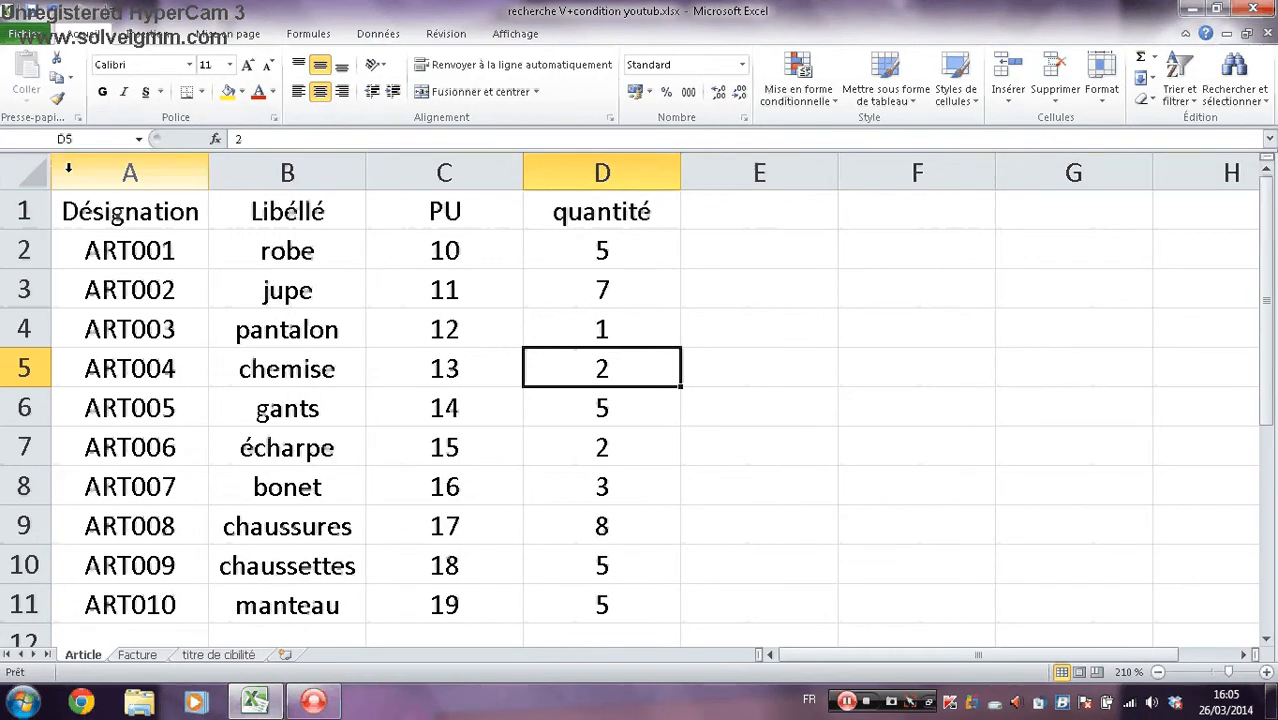
{"action": "left_click_drag", "start_coordinate": [69, 170], "coordinate": [610, 154]}
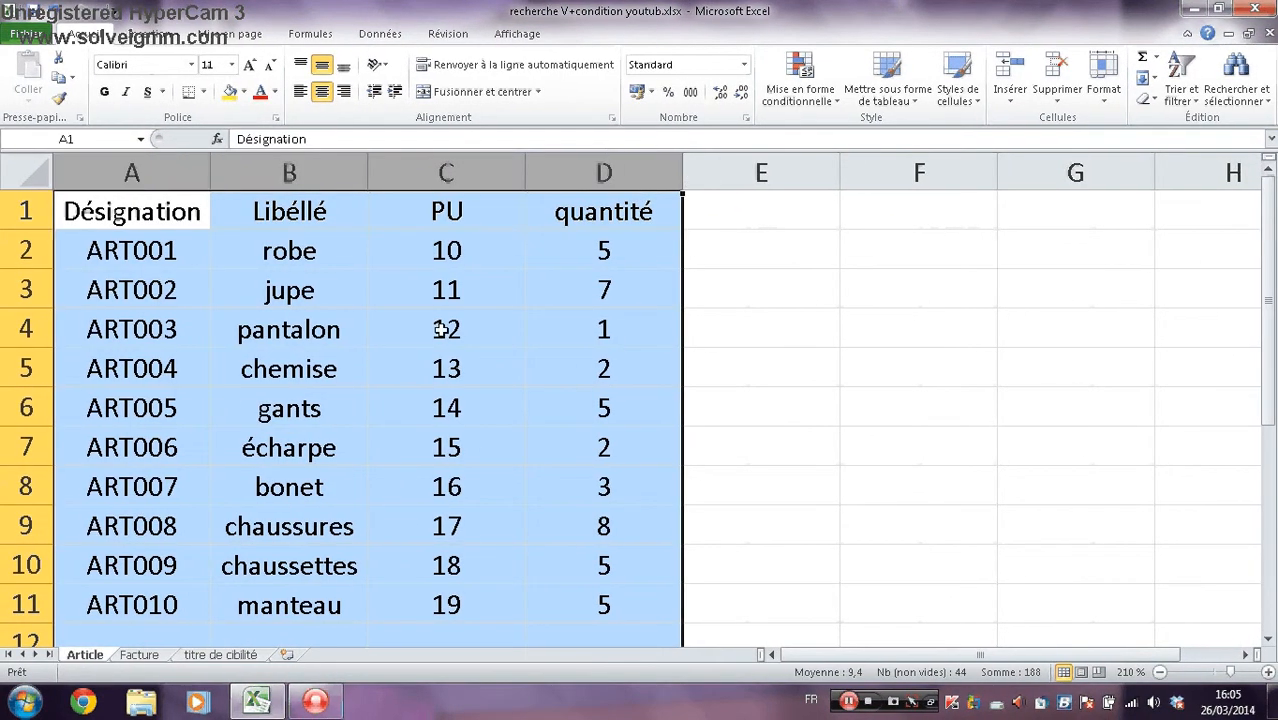
{"action": "left_click", "coordinate": [352, 318]}
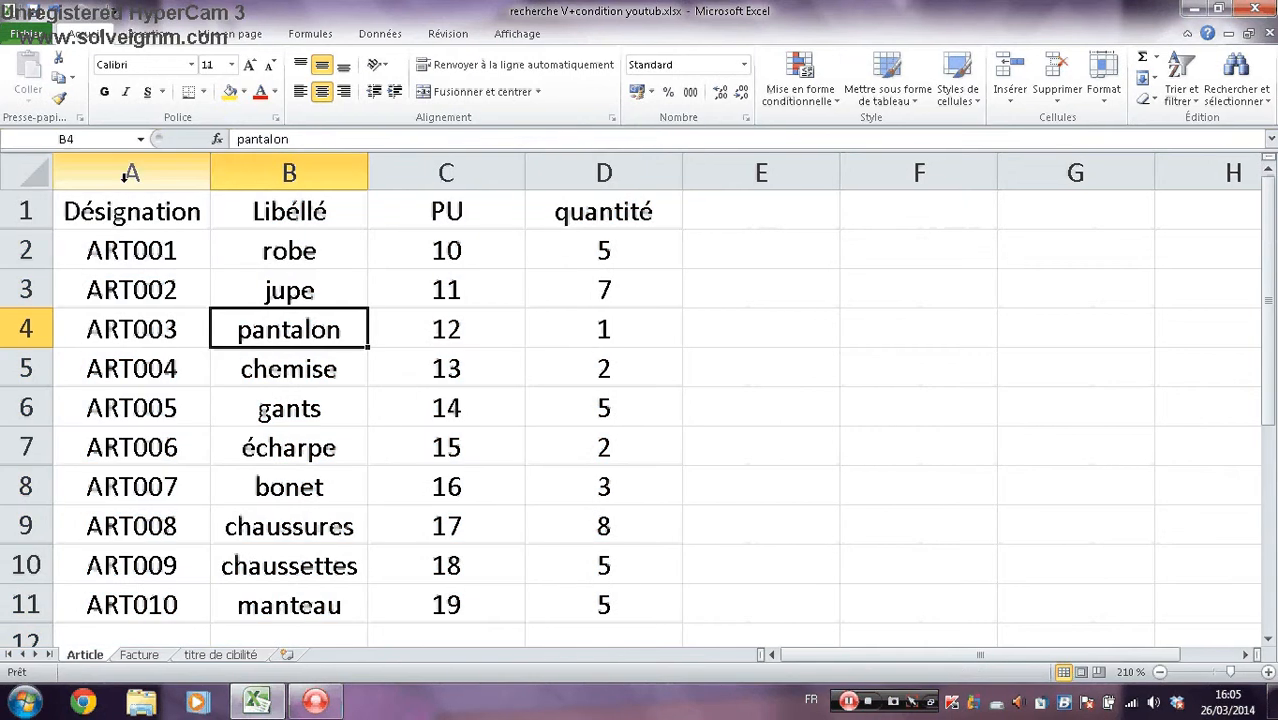
{"action": "key", "text": "Right"}
{"action": "key", "text": "Right"}
{"action": "key", "text": "Right"}
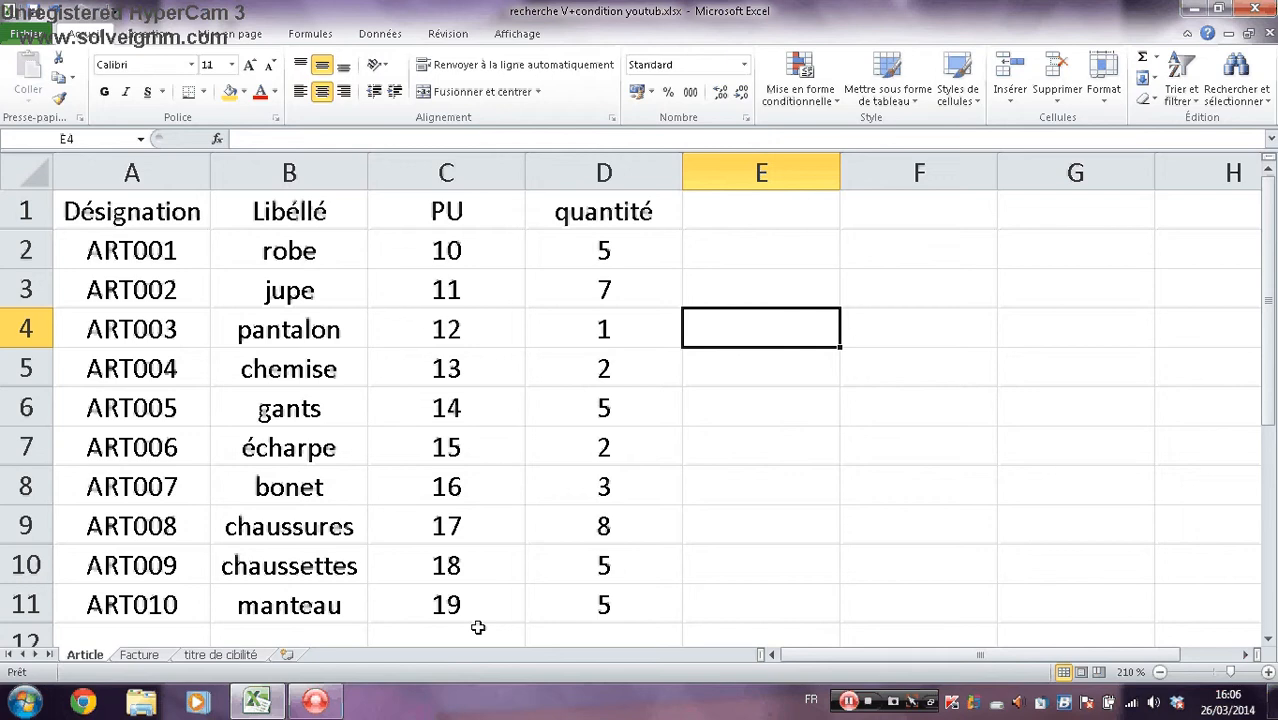
Copy the article codes ART001 to ART010 from the Article sheet into the Désignation column of the Facture sheet, starting at A11.
{"action": "key", "text": "Left"}
{"action": "key", "text": "Left"}
{"action": "key", "text": "Left"}
{"action": "key", "text": "Left"}
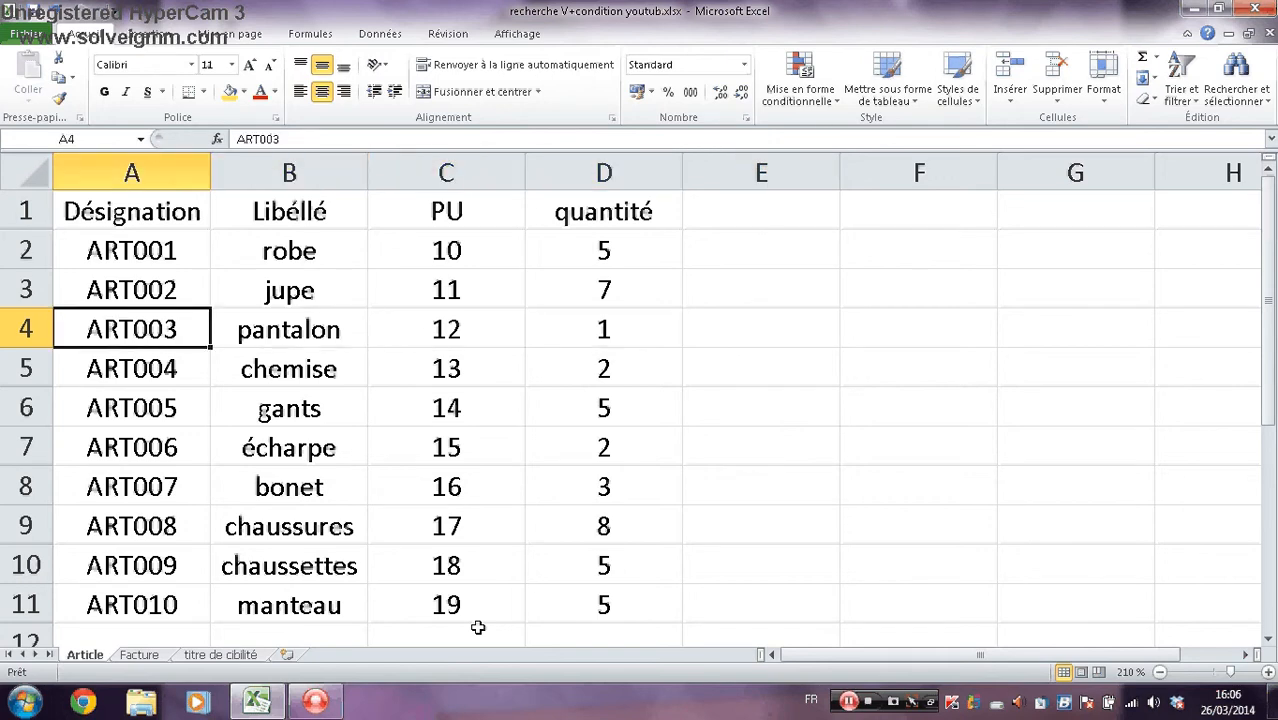
{"action": "key", "text": "Up"}
{"action": "key", "text": "Up"}
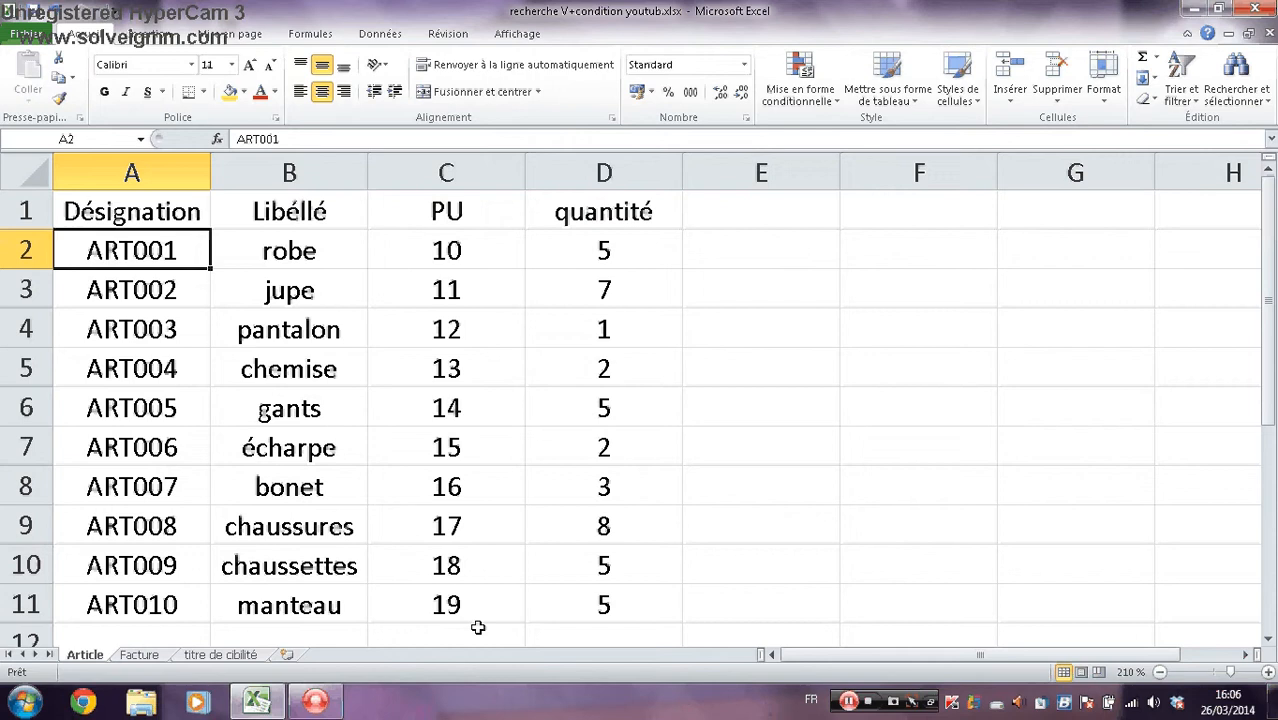
{"action": "key", "text": "ctrl+shift+Down"}
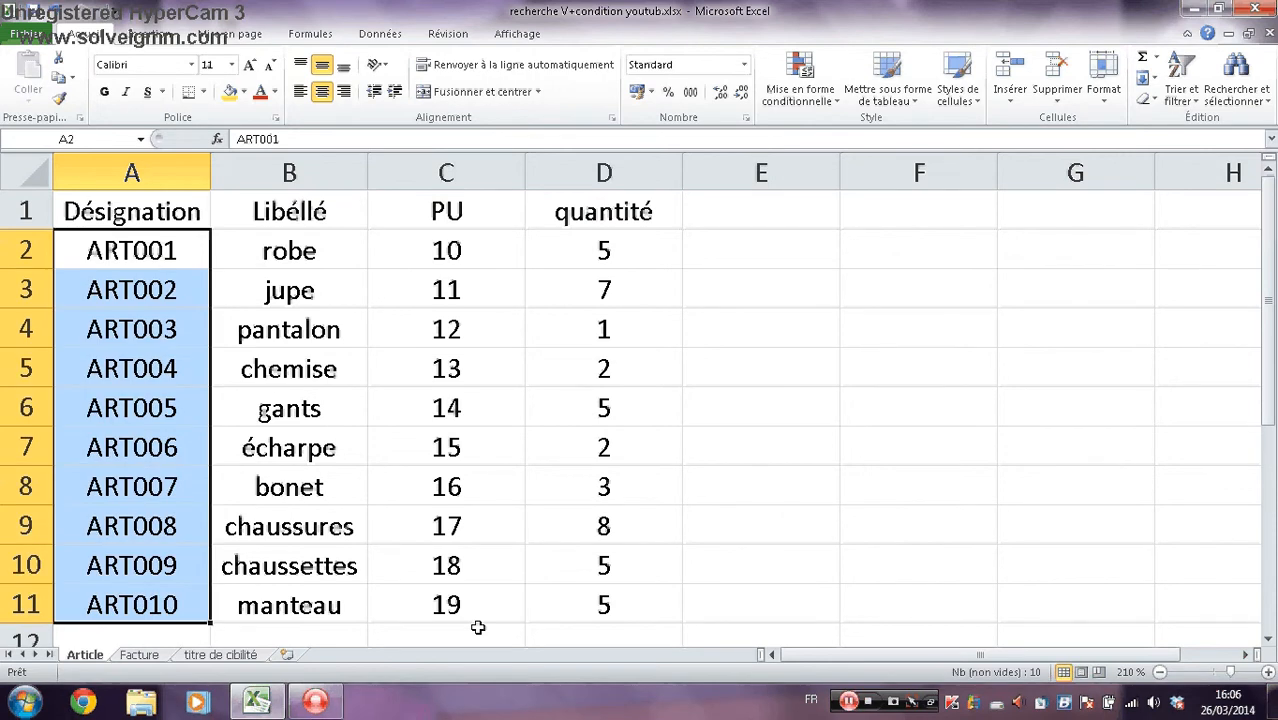
{"action": "key", "text": "ctrl+c"}
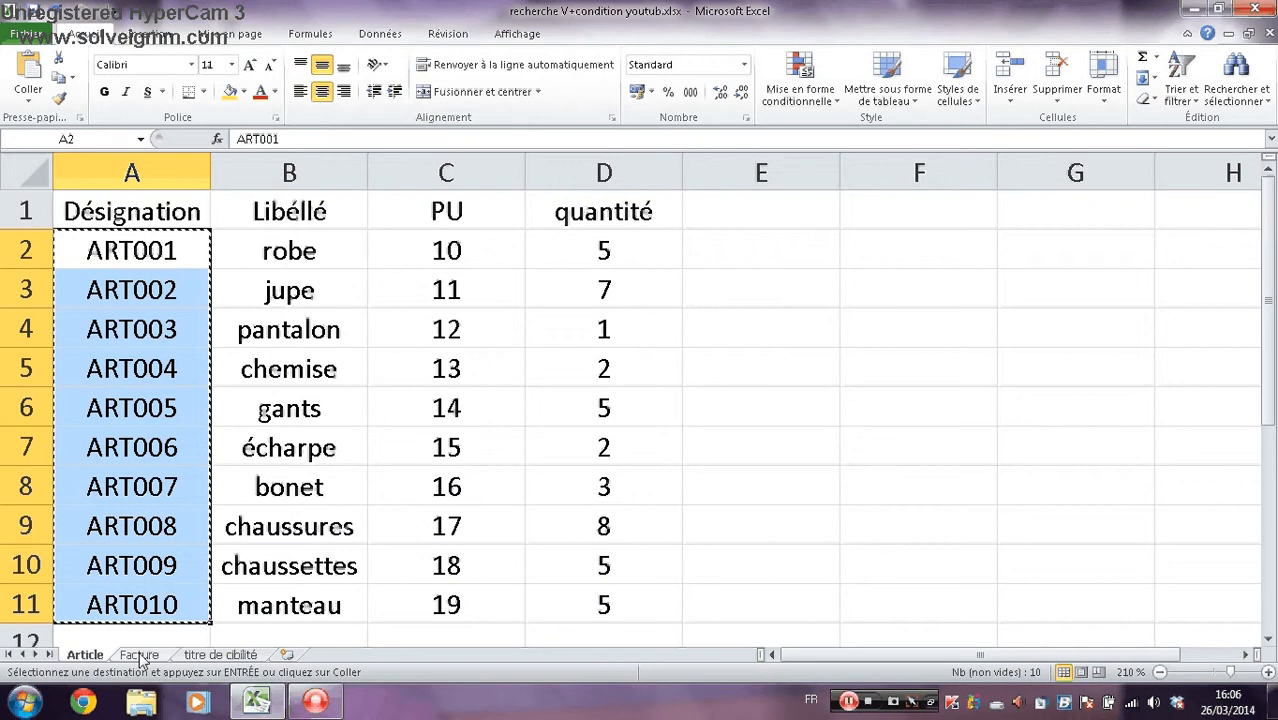
{"action": "left_click", "coordinate": [140, 657]}
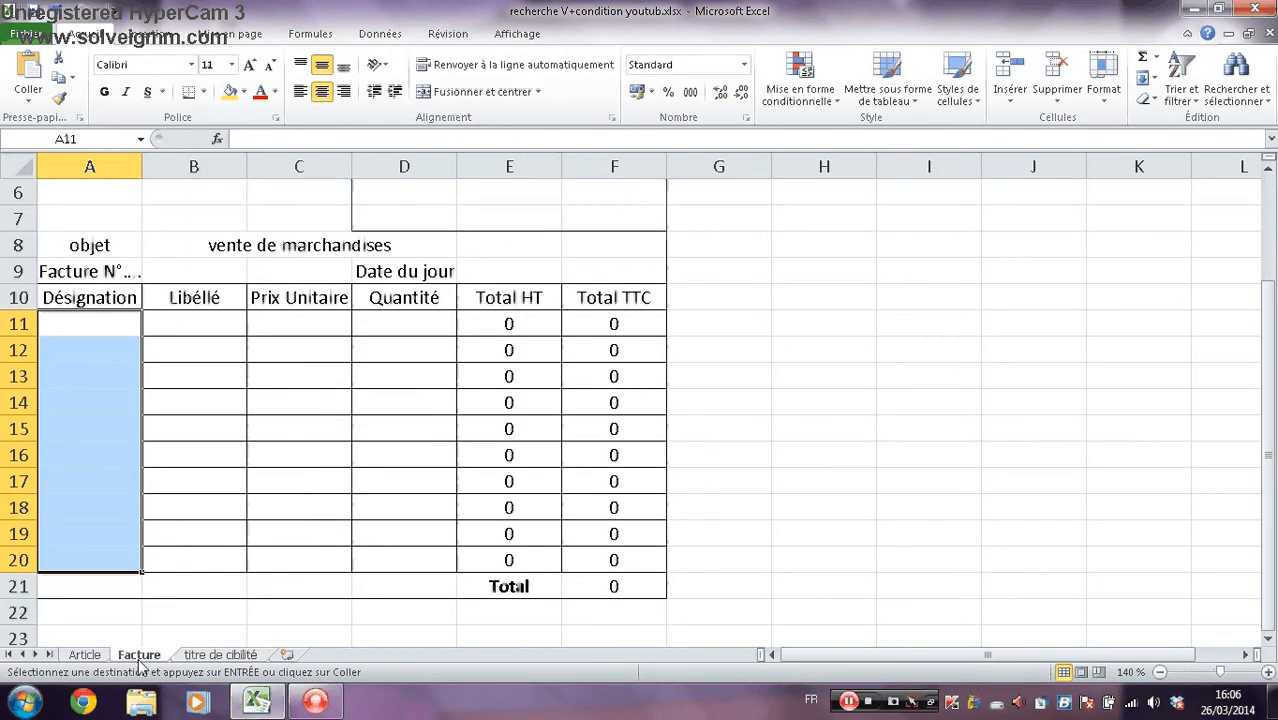
{"action": "key", "text": "ctrl+v"}
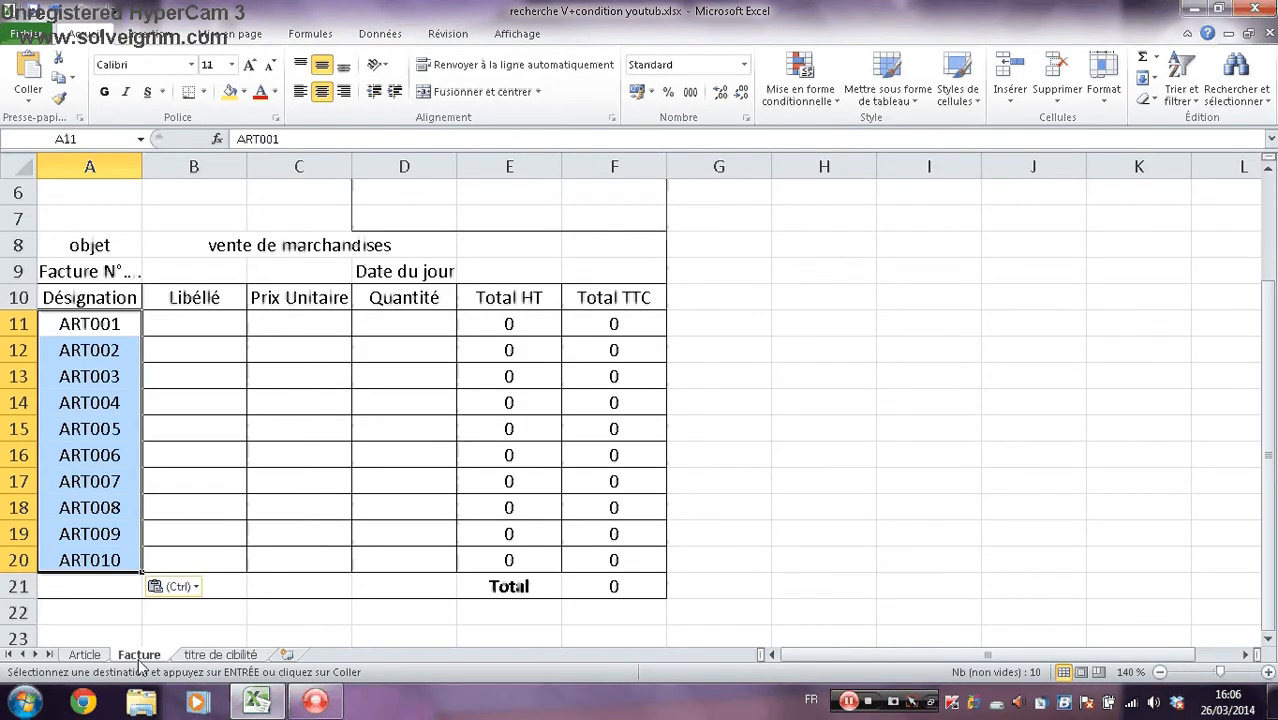
Insert the RECHERCHEV function in cell B11, the first Libéllé cell of the invoice, choosing it from the complete function list.
{"action": "key", "text": "Right"}
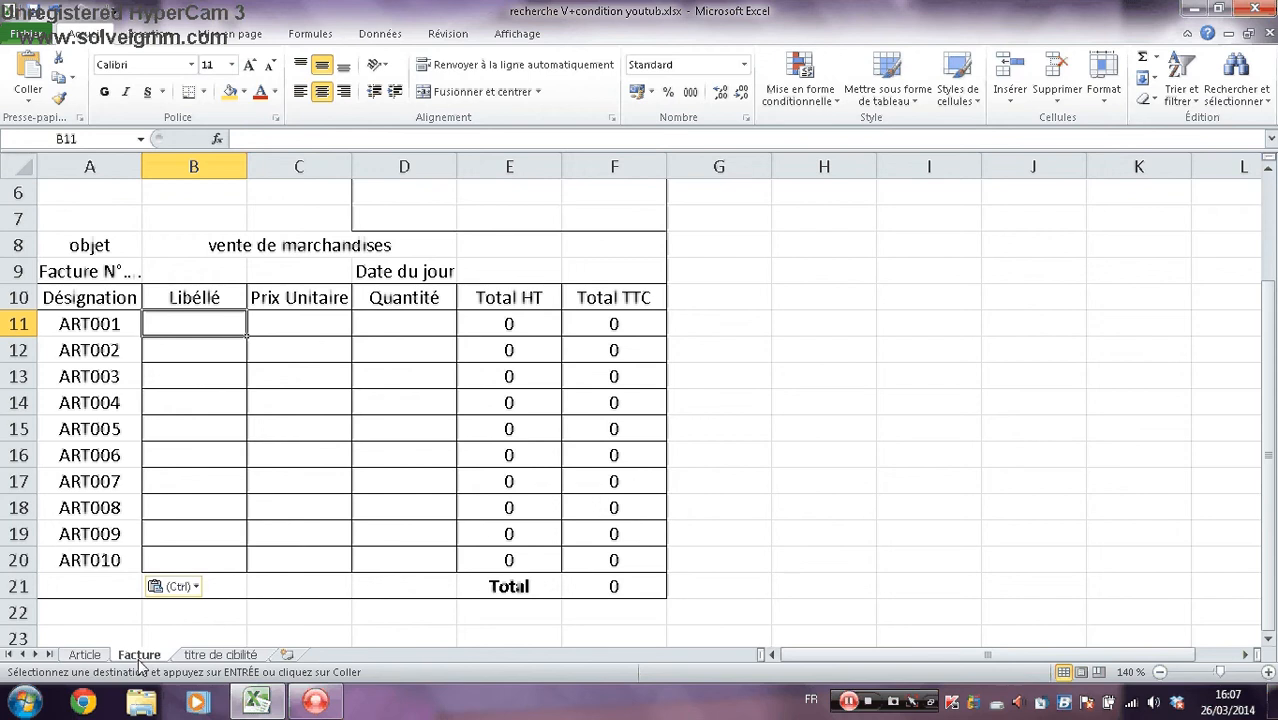
{"action": "type", "text": "="}
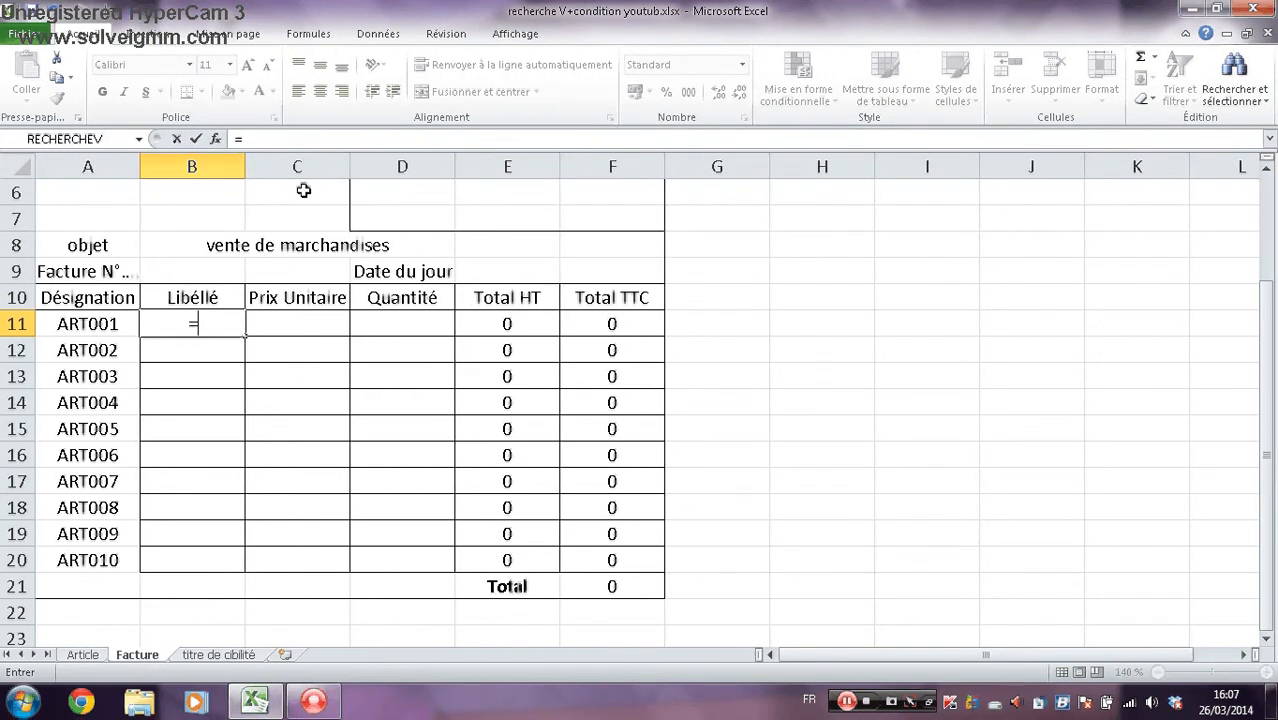
{"action": "left_click", "coordinate": [219, 139]}
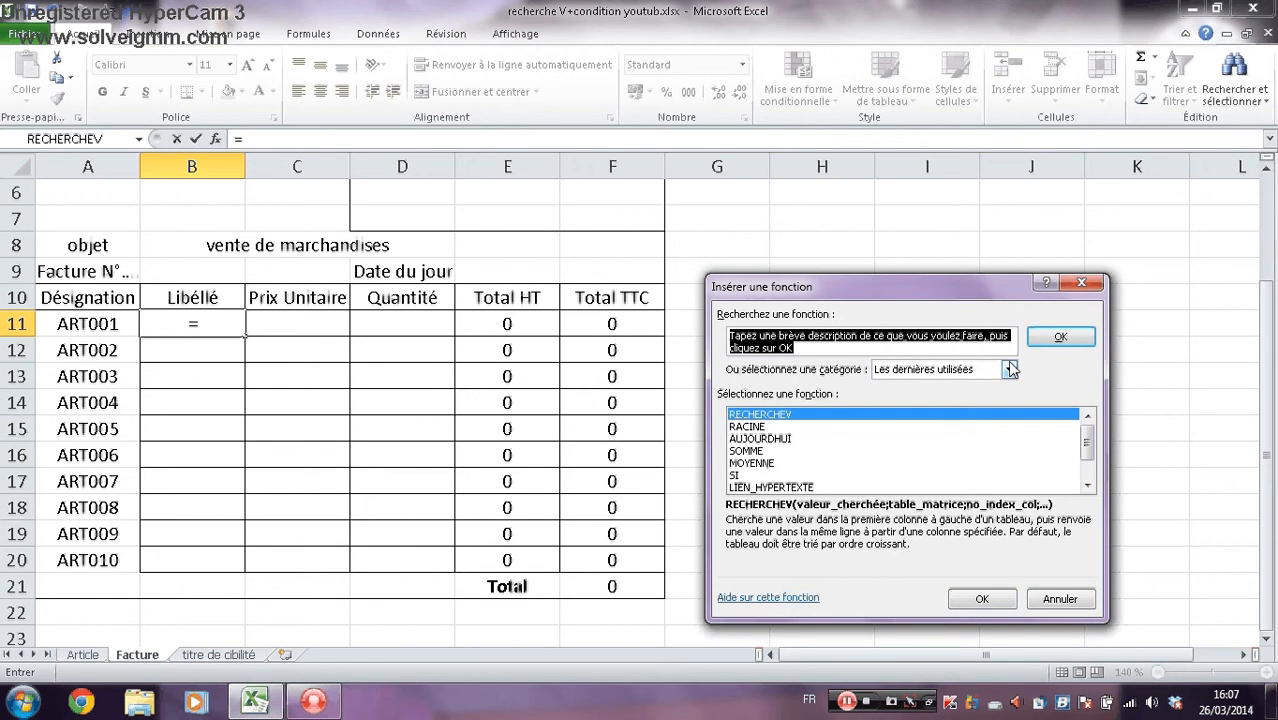
{"action": "left_click", "coordinate": [1010, 370]}
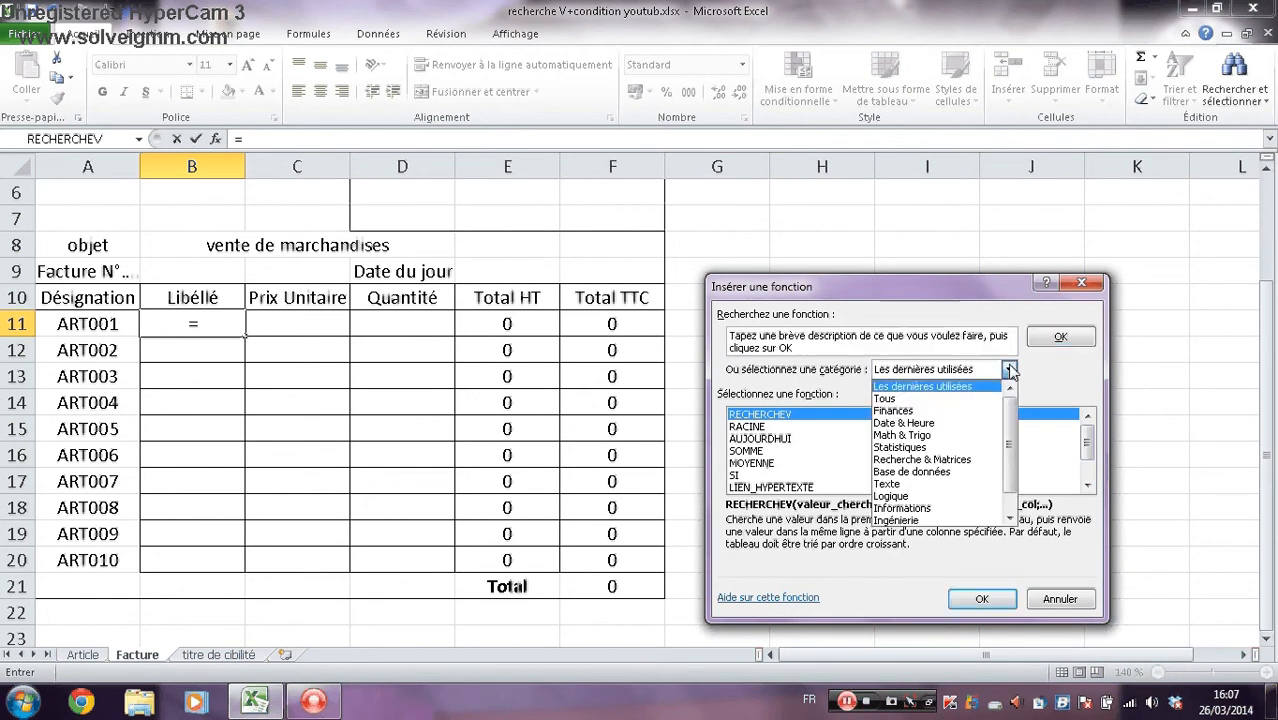
{"action": "left_click", "coordinate": [934, 400]}
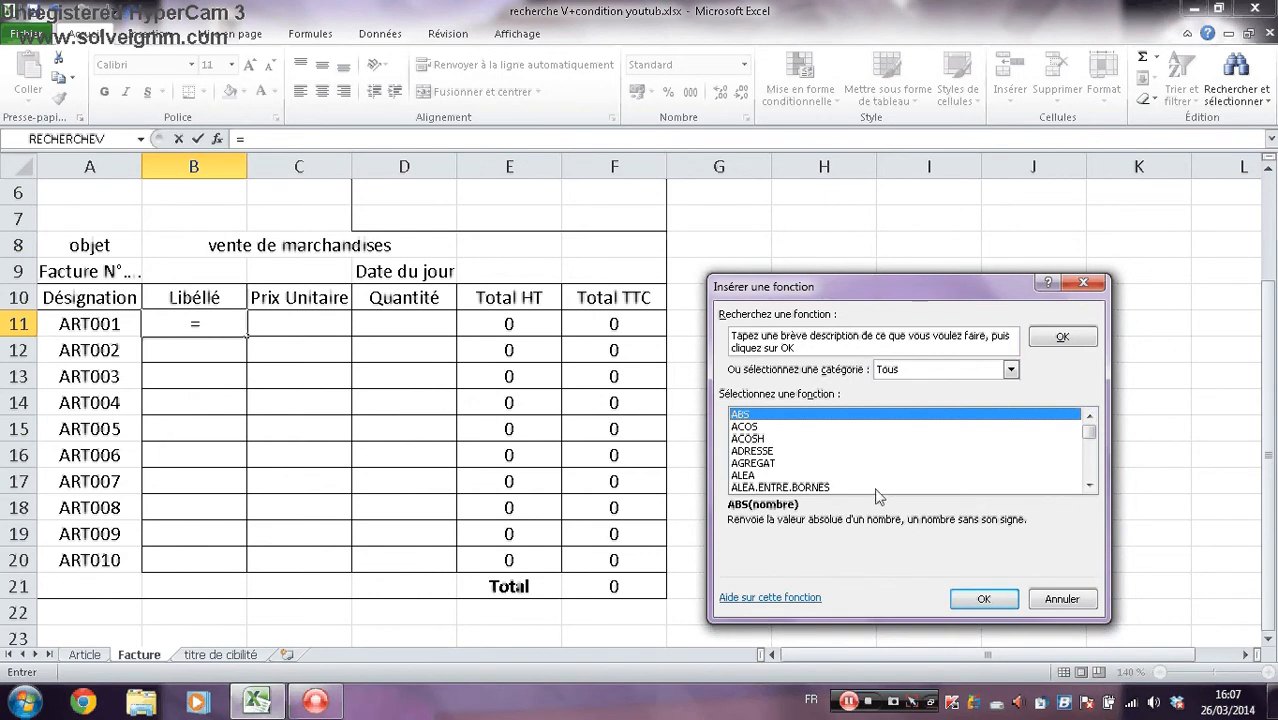
{"action": "left_click", "coordinate": [760, 452]}
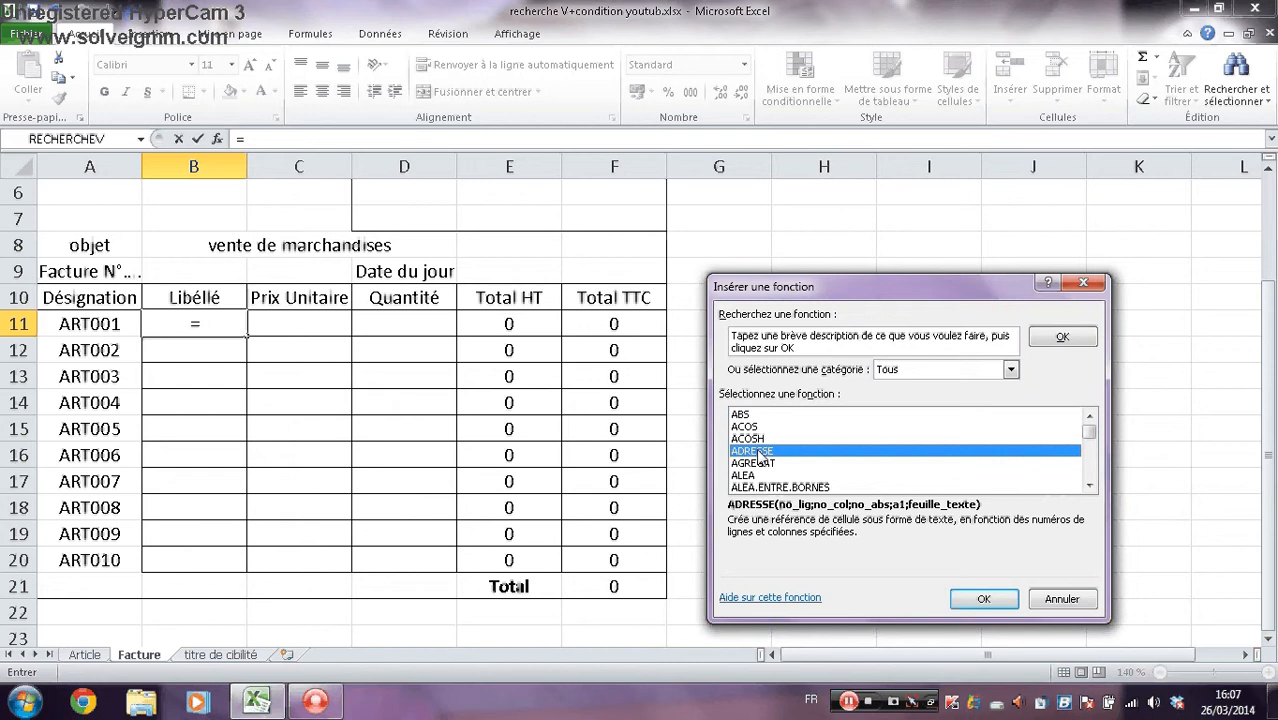
{"action": "key", "text": "r"}
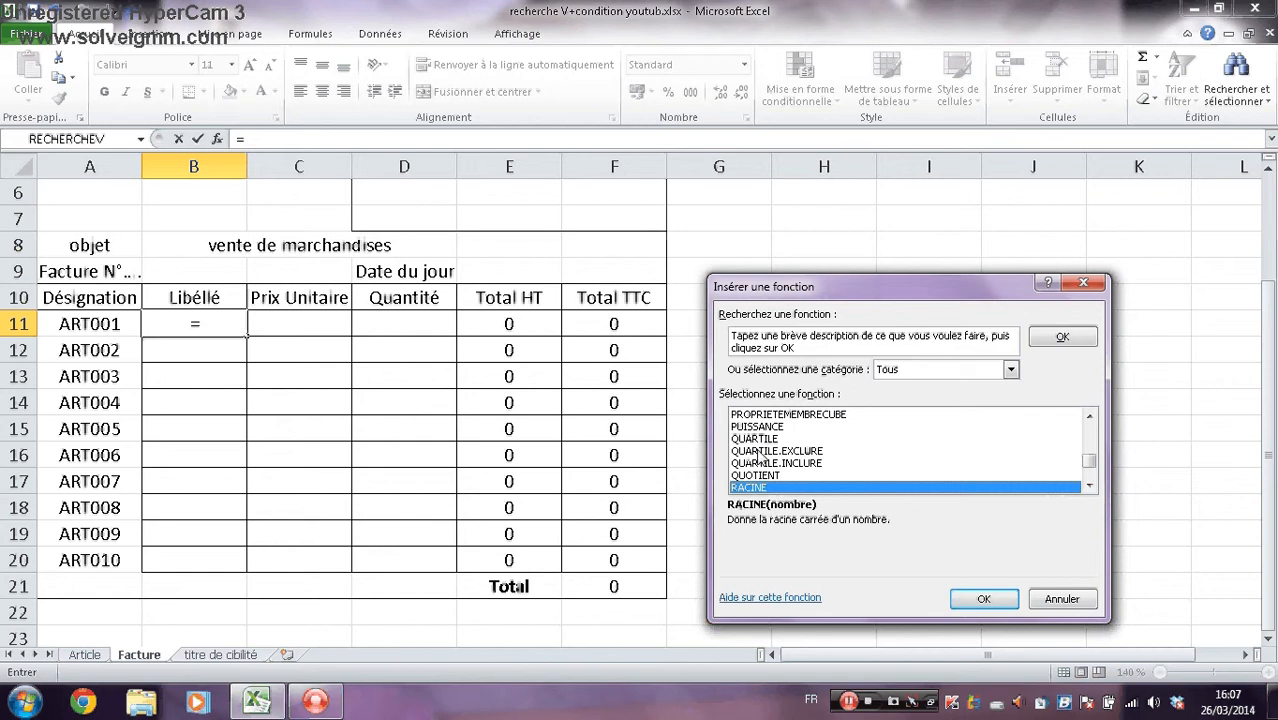
{"action": "key", "text": "Down"}
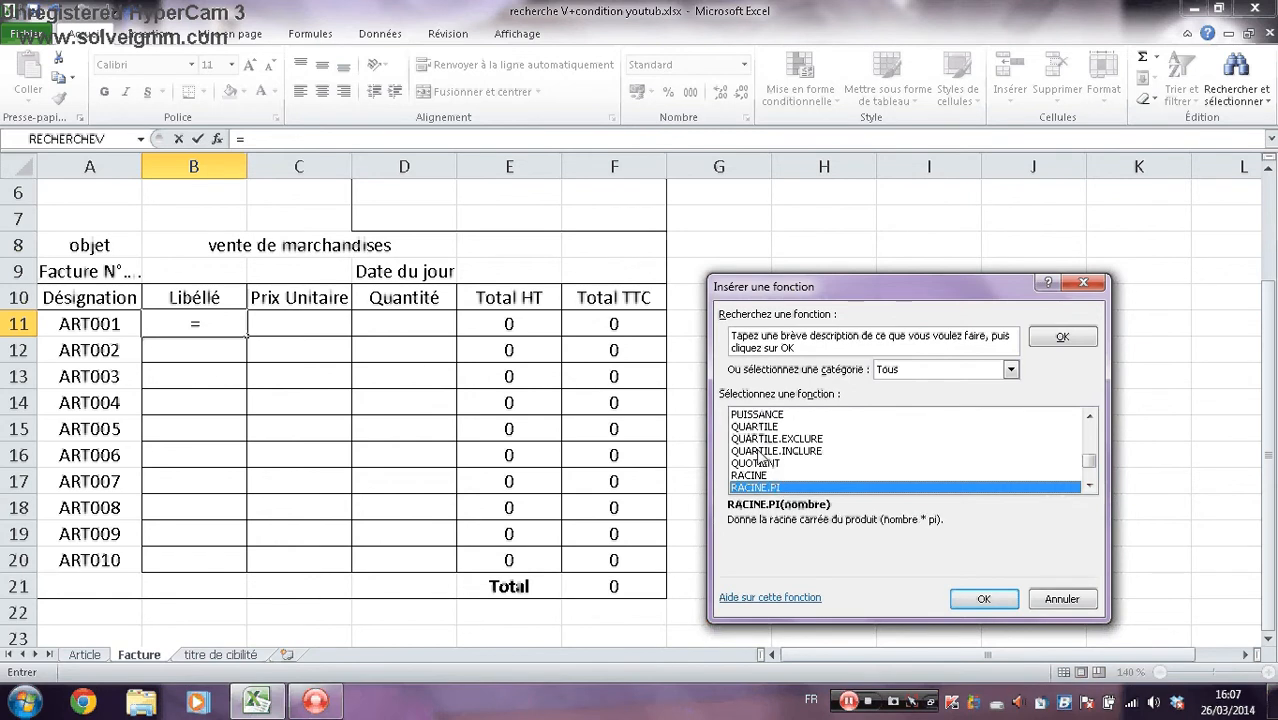
{"action": "key", "text": "Down"}
{"action": "key", "text": "Down"}
{"action": "key", "text": "Down"}
{"action": "key", "text": "Down"}
{"action": "key", "text": "Down"}
{"action": "key", "text": "Down"}
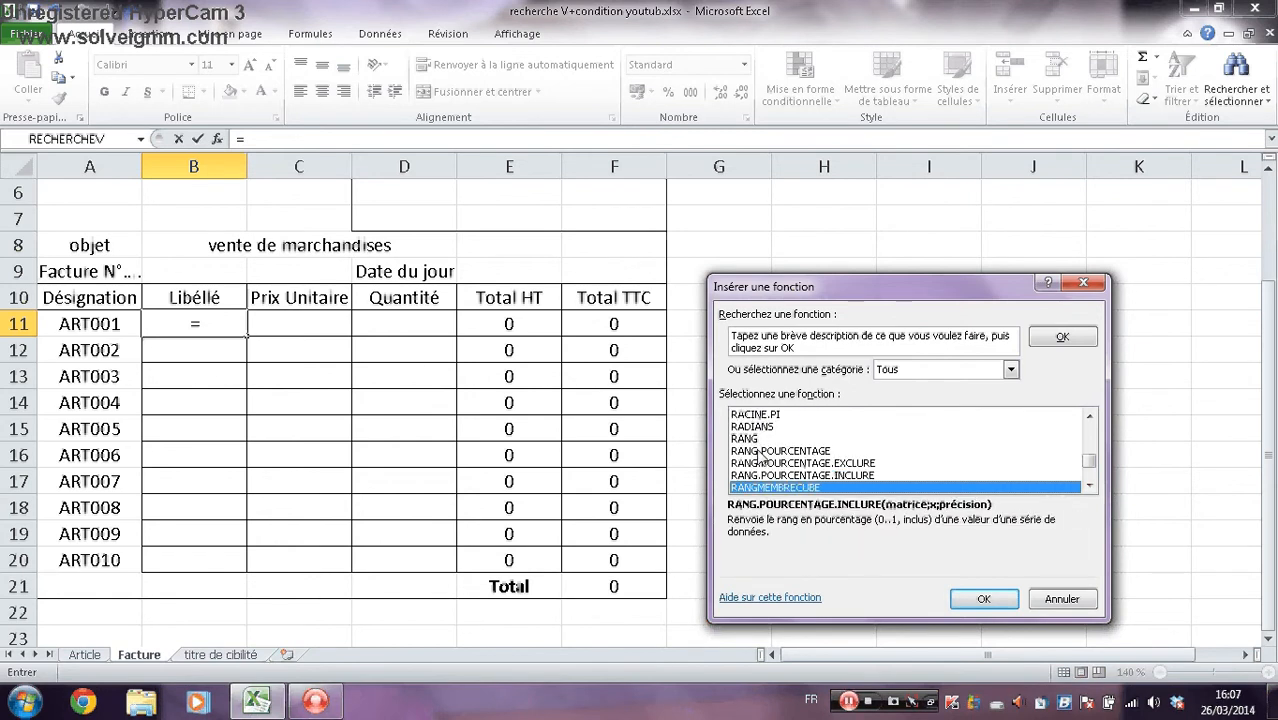
{"action": "key", "text": "Down"}
{"action": "key", "text": "Down"}
{"action": "key", "text": "Down"}
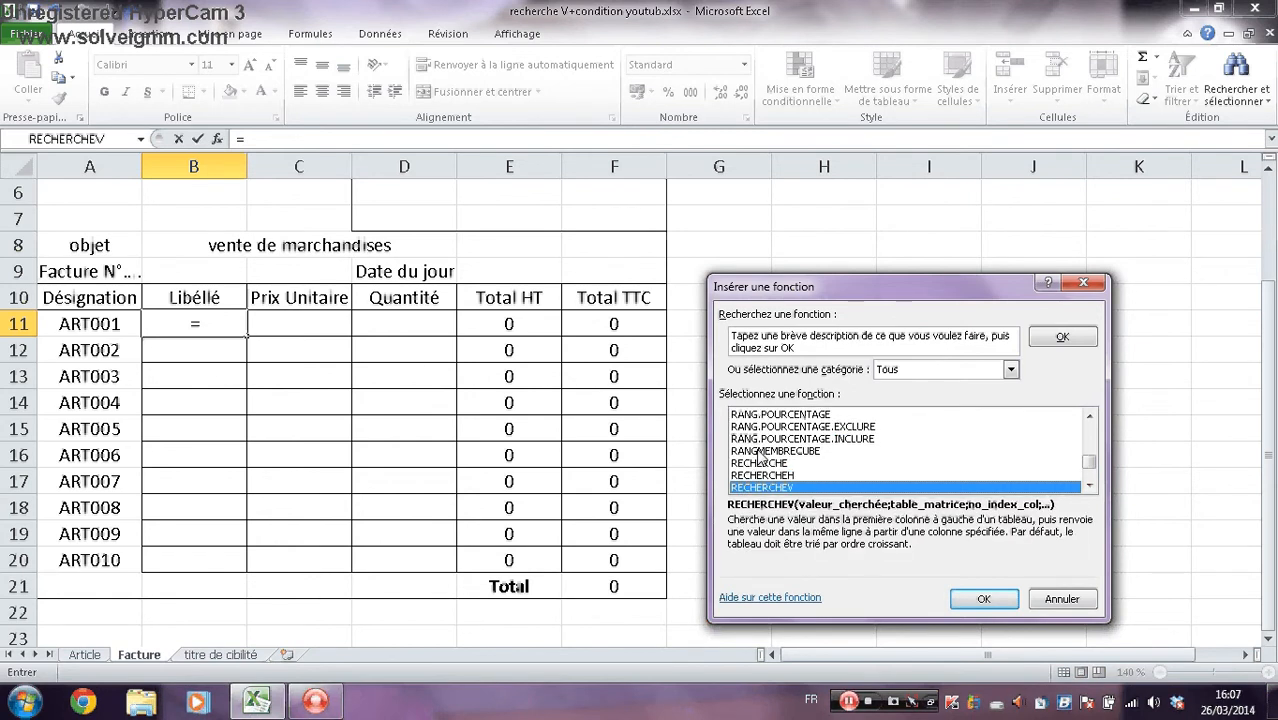
{"action": "key", "text": "Return"}
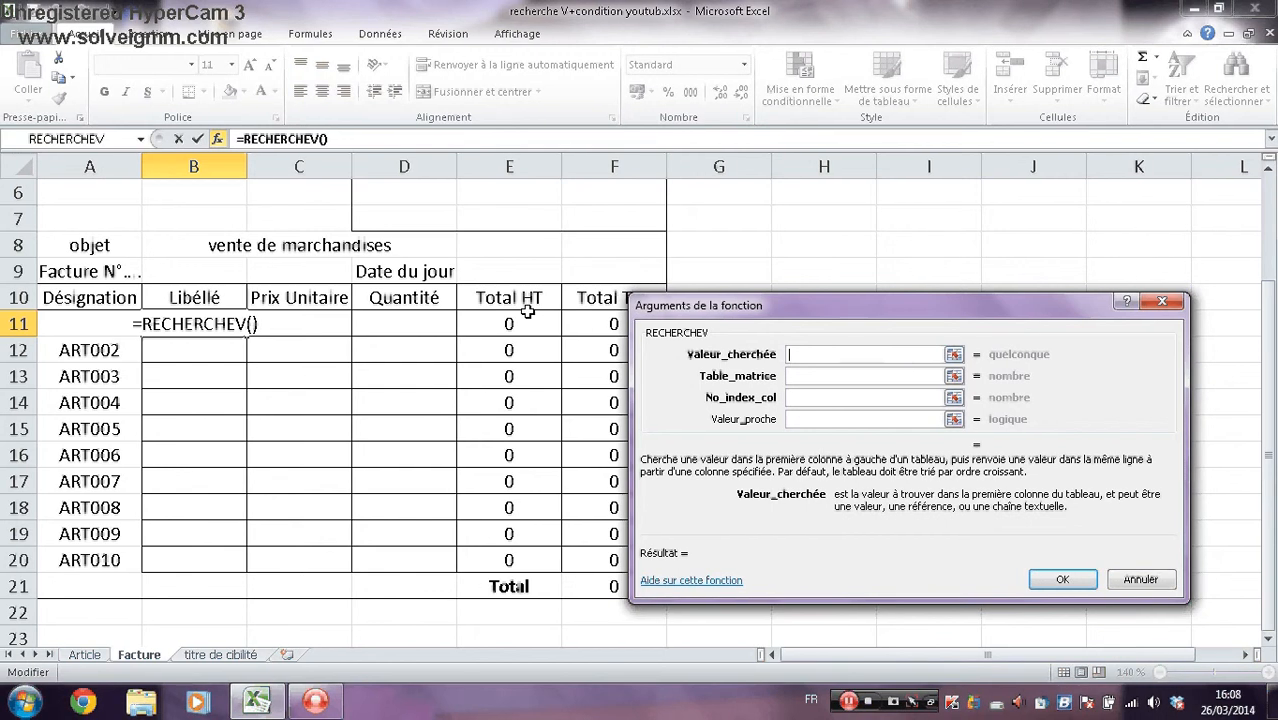
Set the RECHERCHEV lookup value to A11 and its table to columns A:D of the Article sheet.
{"action": "left_click", "coordinate": [73, 330]}
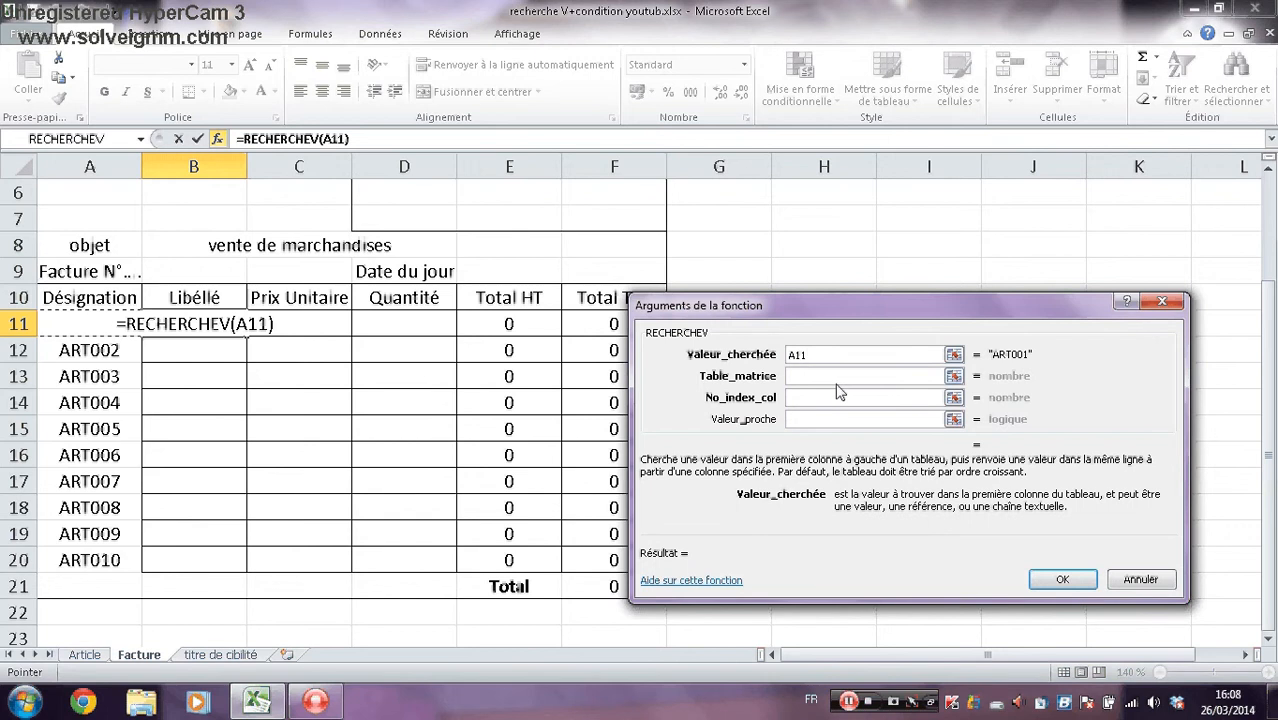
{"action": "left_click", "coordinate": [833, 377]}
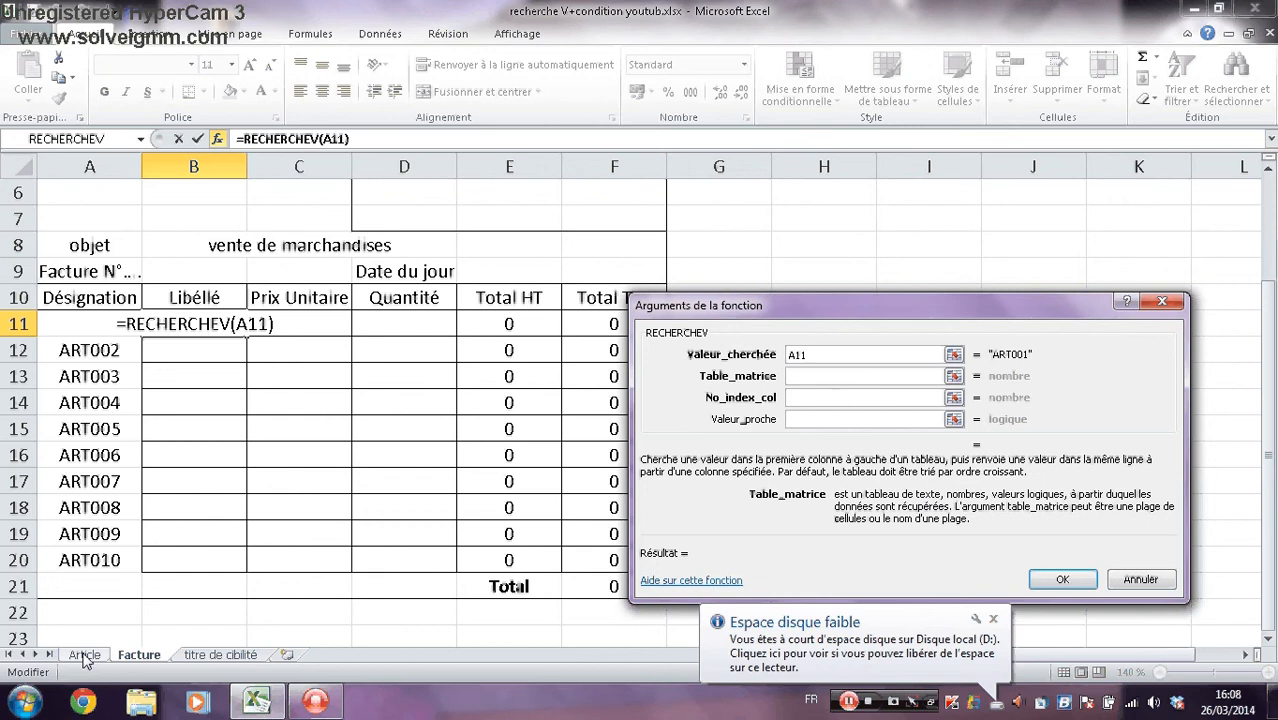
{"action": "left_click", "coordinate": [84, 656]}
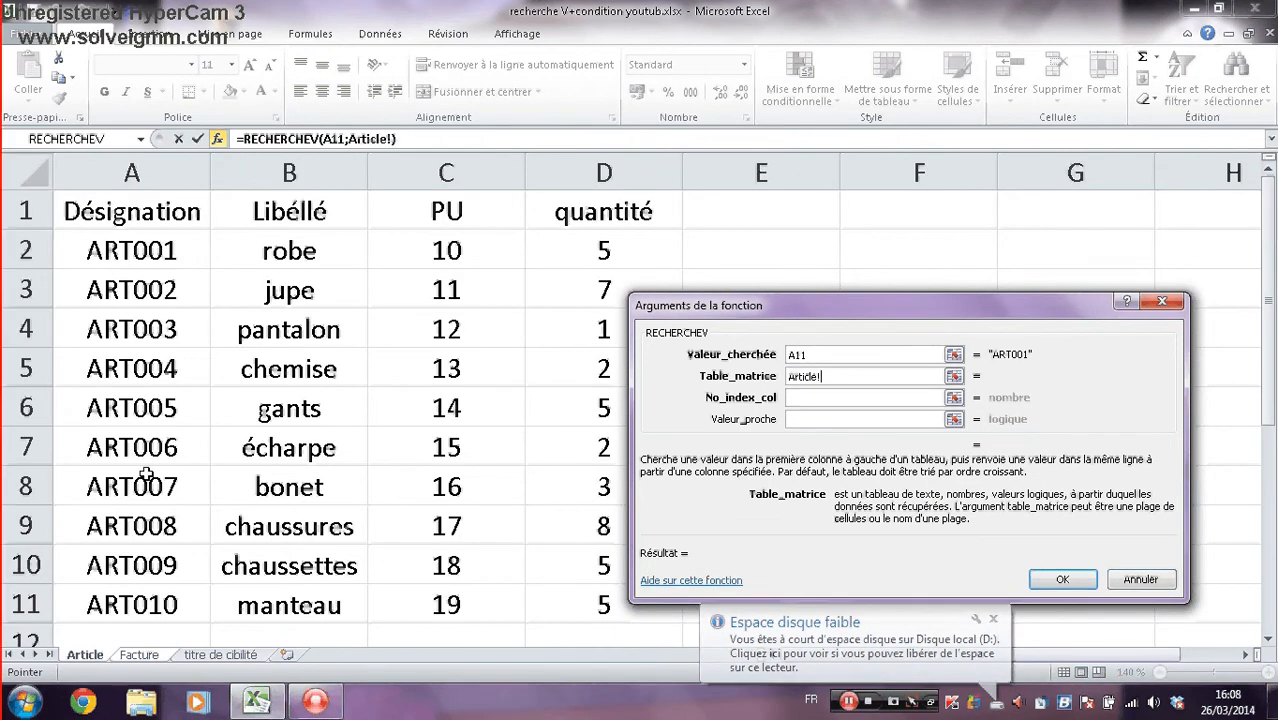
{"action": "left_click_drag", "start_coordinate": [131, 175], "coordinate": [588, 175]}
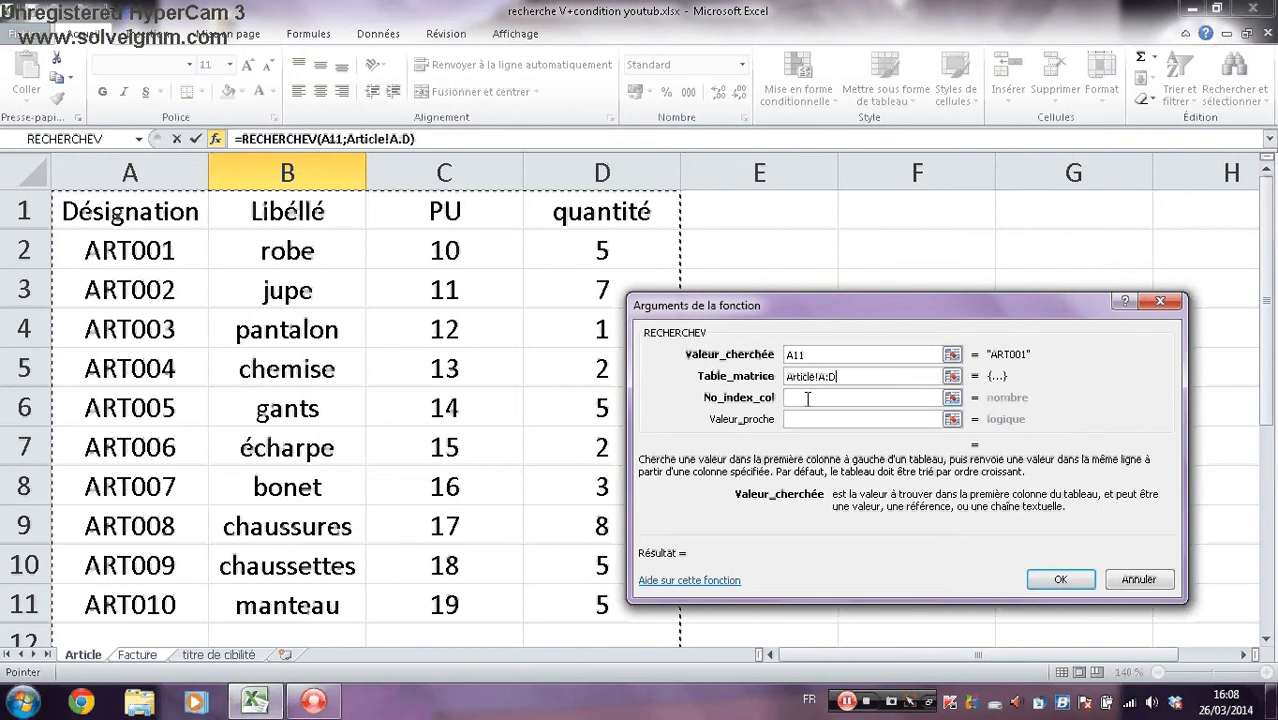
Complete B11's RECHERCHEV with column index 2 and closest-match value faux, and fill the formula down the Libéllé column to B20.
{"action": "left_click", "coordinate": [807, 397]}
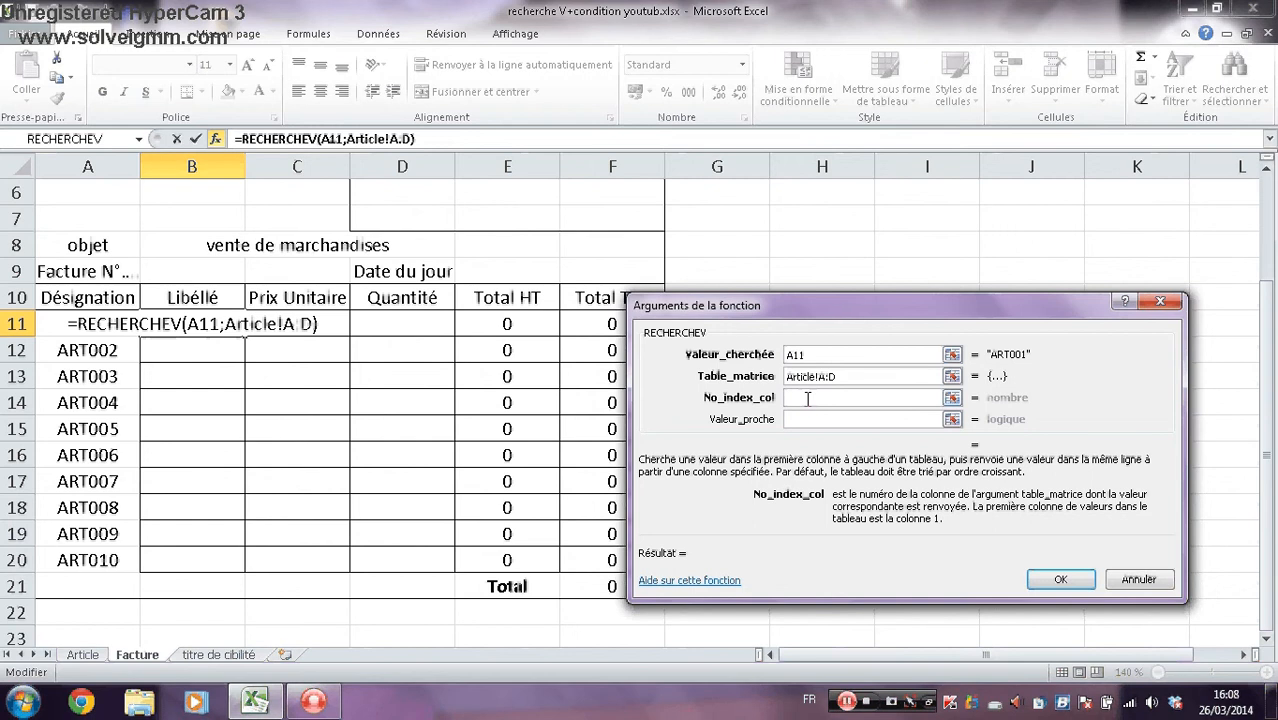
{"action": "type", "text": "2"}
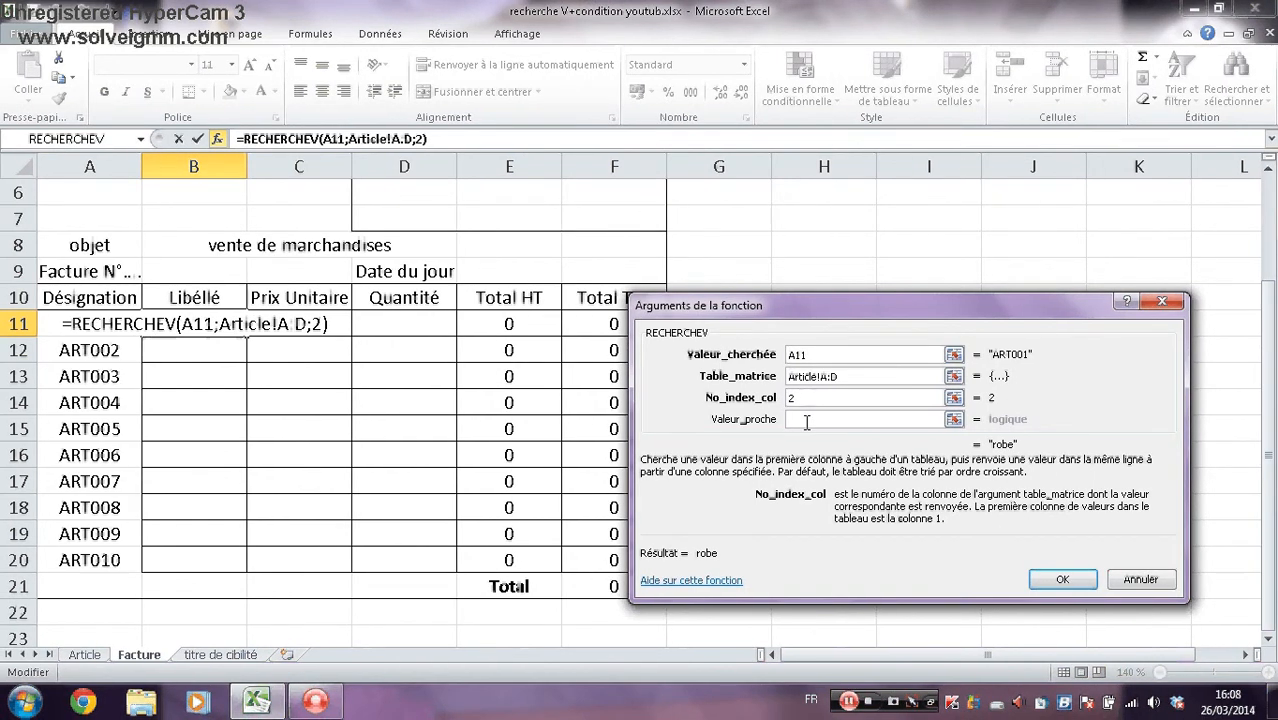
{"action": "left_click", "coordinate": [806, 420]}
{"action": "type", "text": "faux"}
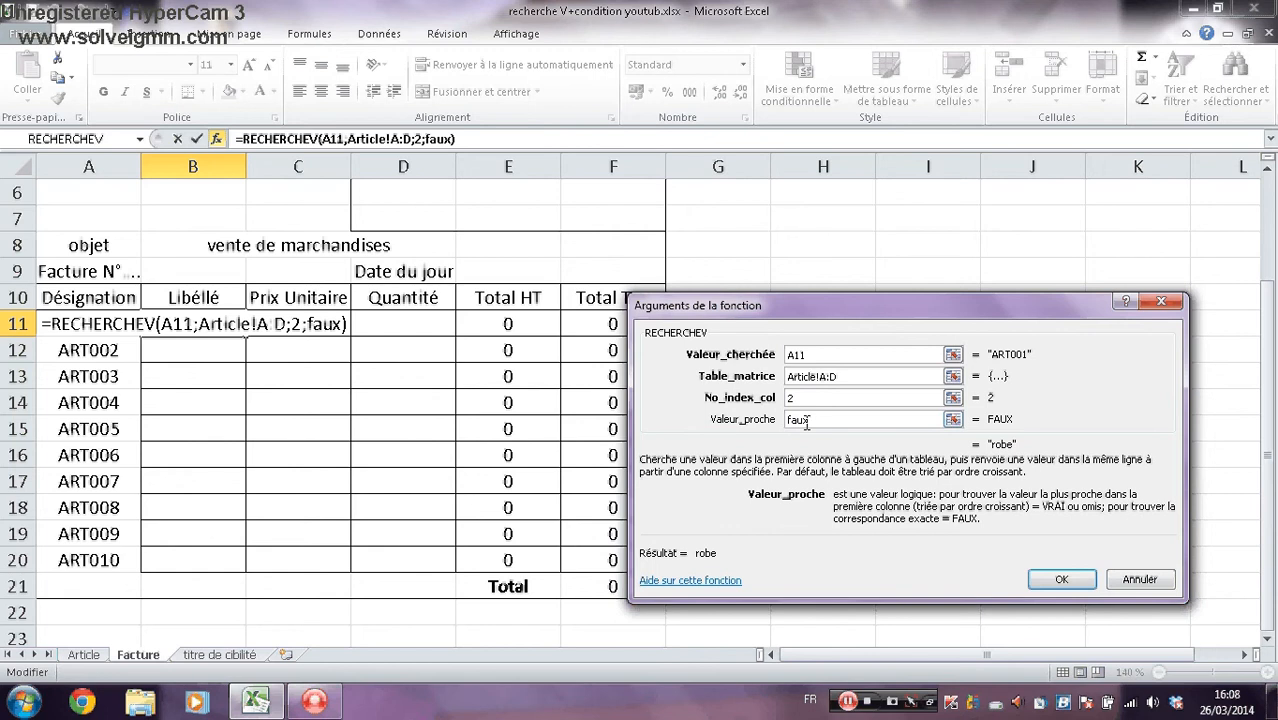
{"action": "key", "text": "Return"}
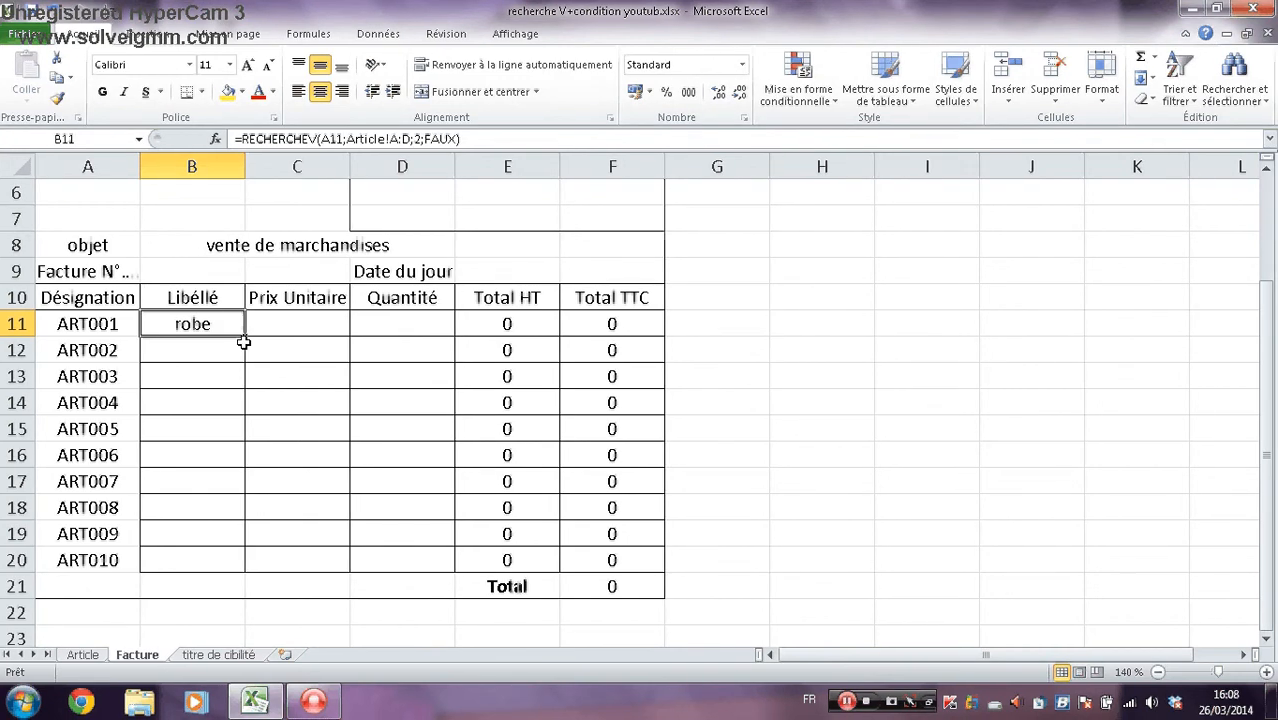
{"action": "left_click_drag", "start_coordinate": [247, 336], "coordinate": [237, 563]}
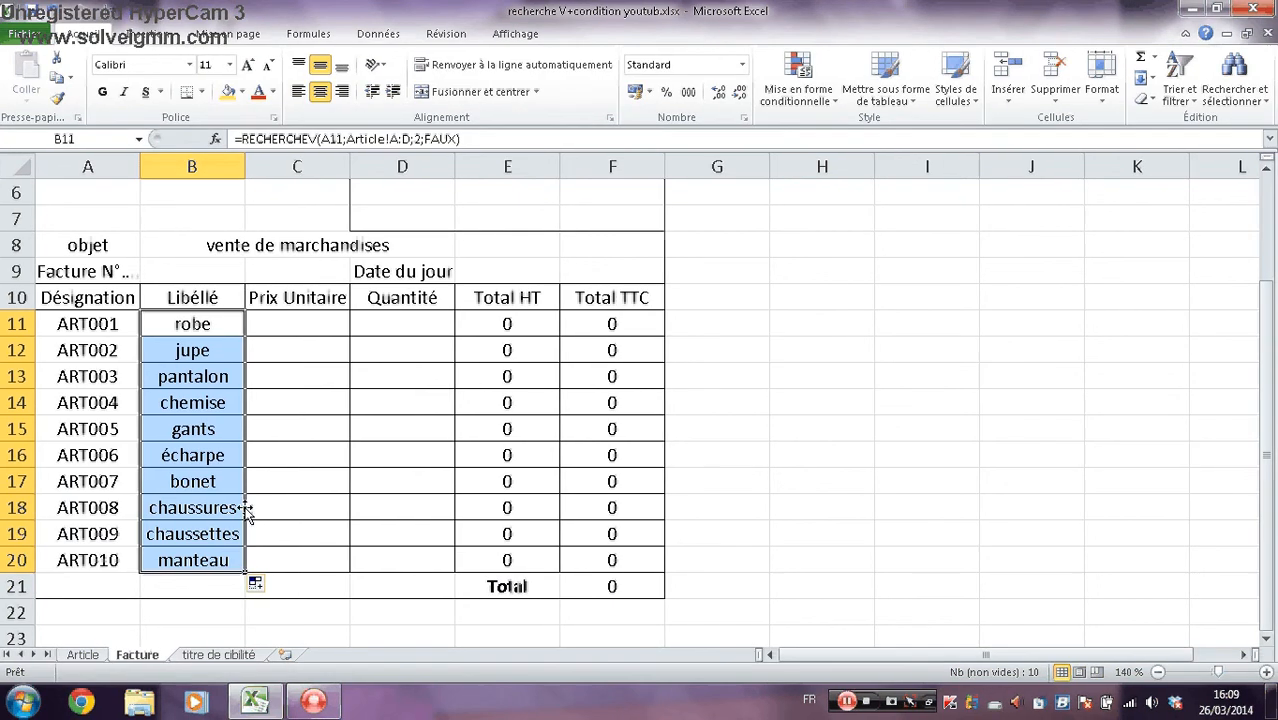
Extend the B11 formula across to C11 and D11, and fill the Prix Unitaire and Quantité columns down to row 20.
{"action": "left_click", "coordinate": [224, 326]}
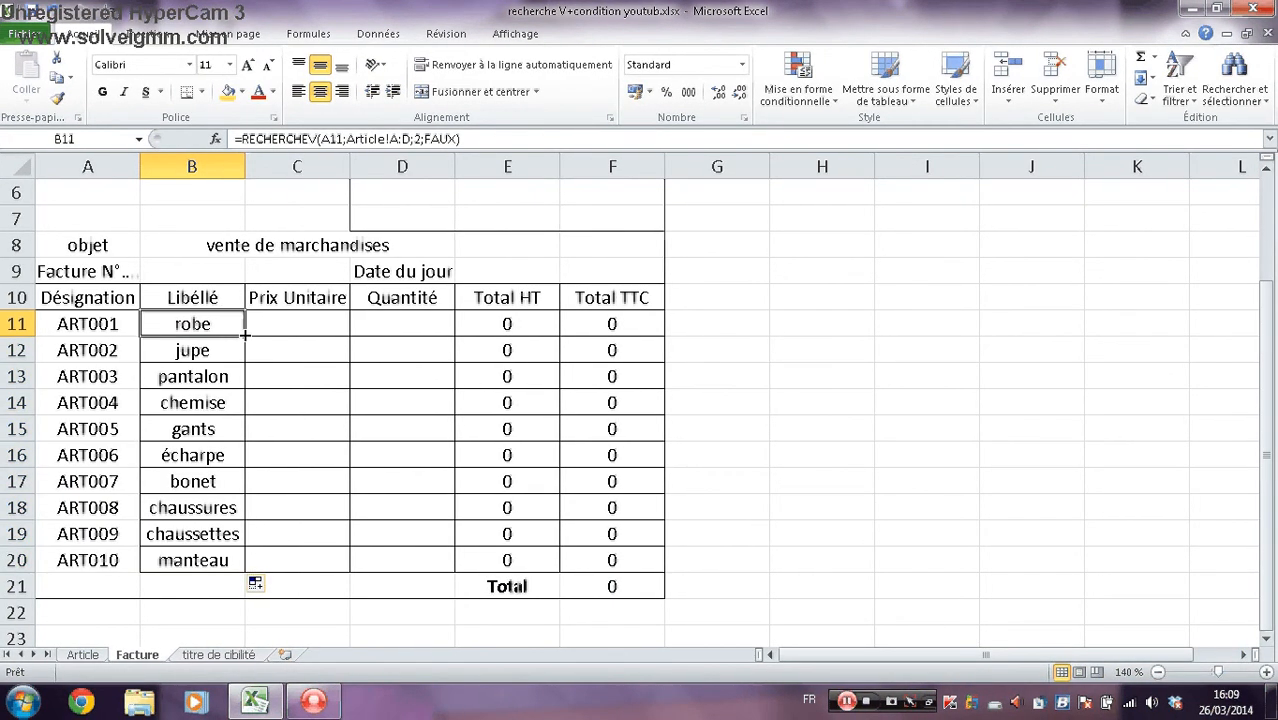
{"action": "left_click_drag", "start_coordinate": [244, 334], "coordinate": [422, 331]}
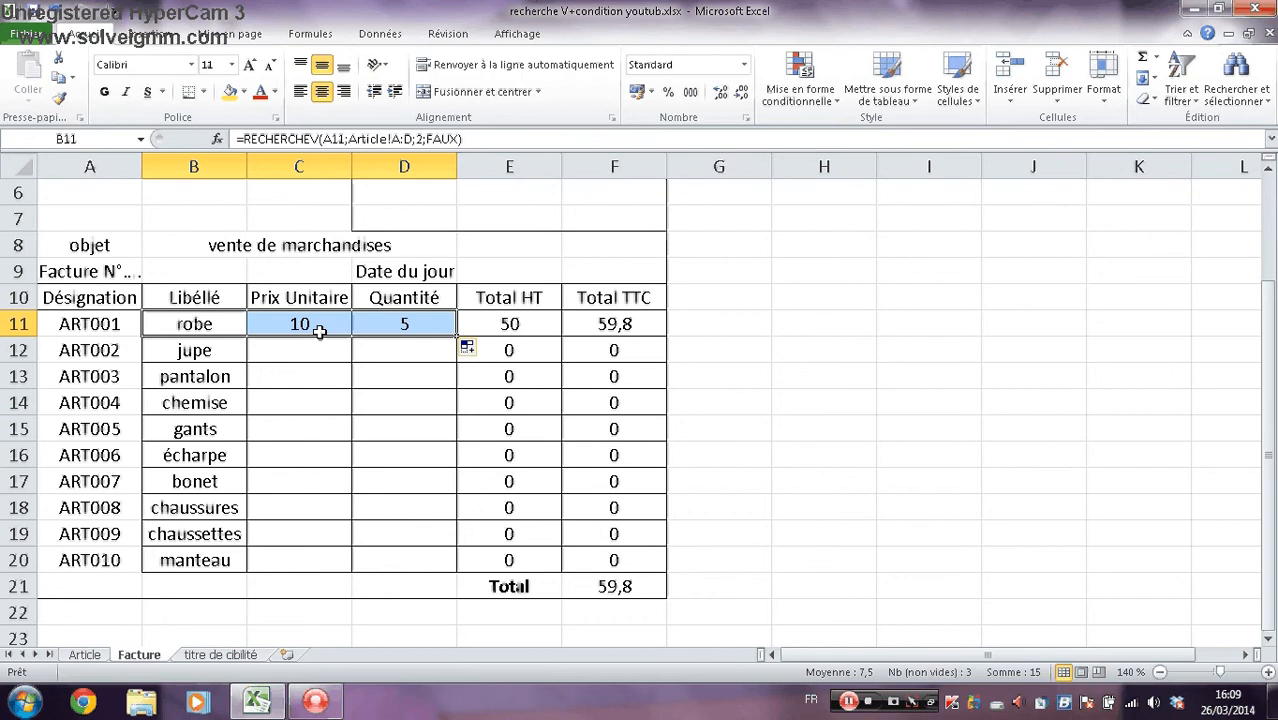
{"action": "left_click", "coordinate": [319, 331]}
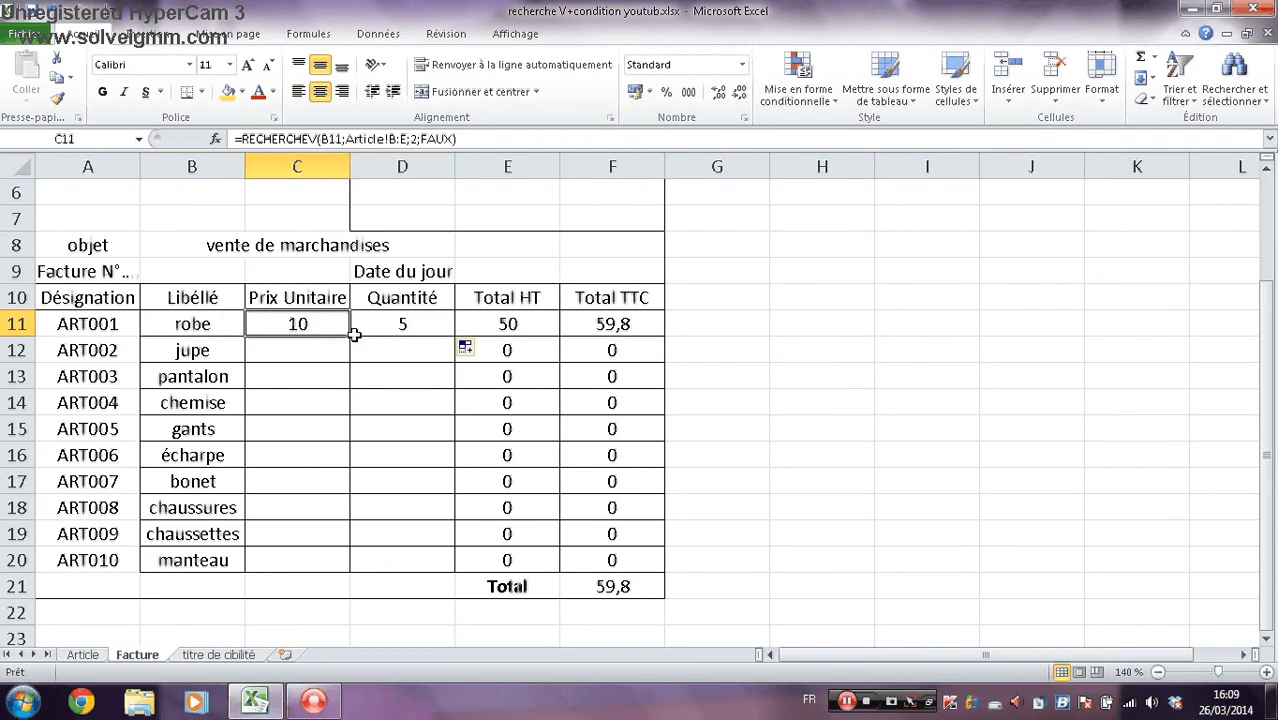
{"action": "left_click_drag", "start_coordinate": [354, 335], "coordinate": [335, 563]}
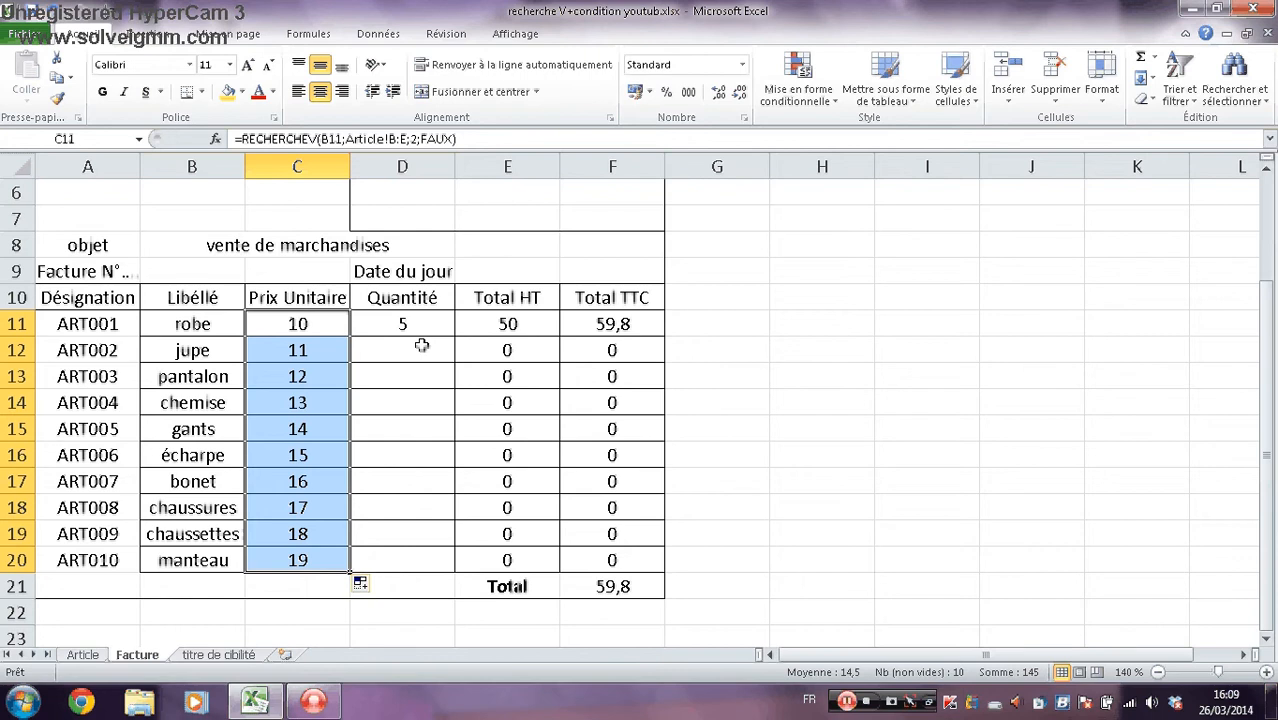
{"action": "left_click", "coordinate": [408, 323]}
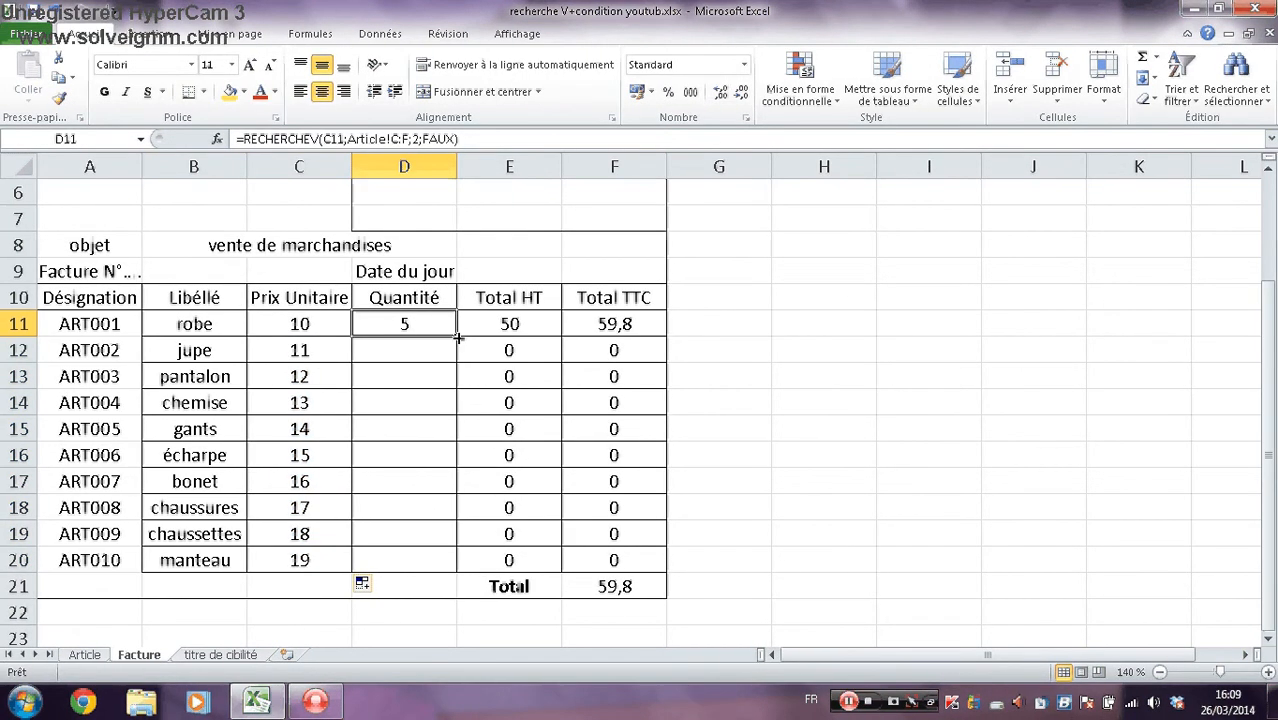
{"action": "left_click_drag", "start_coordinate": [457, 338], "coordinate": [446, 570]}
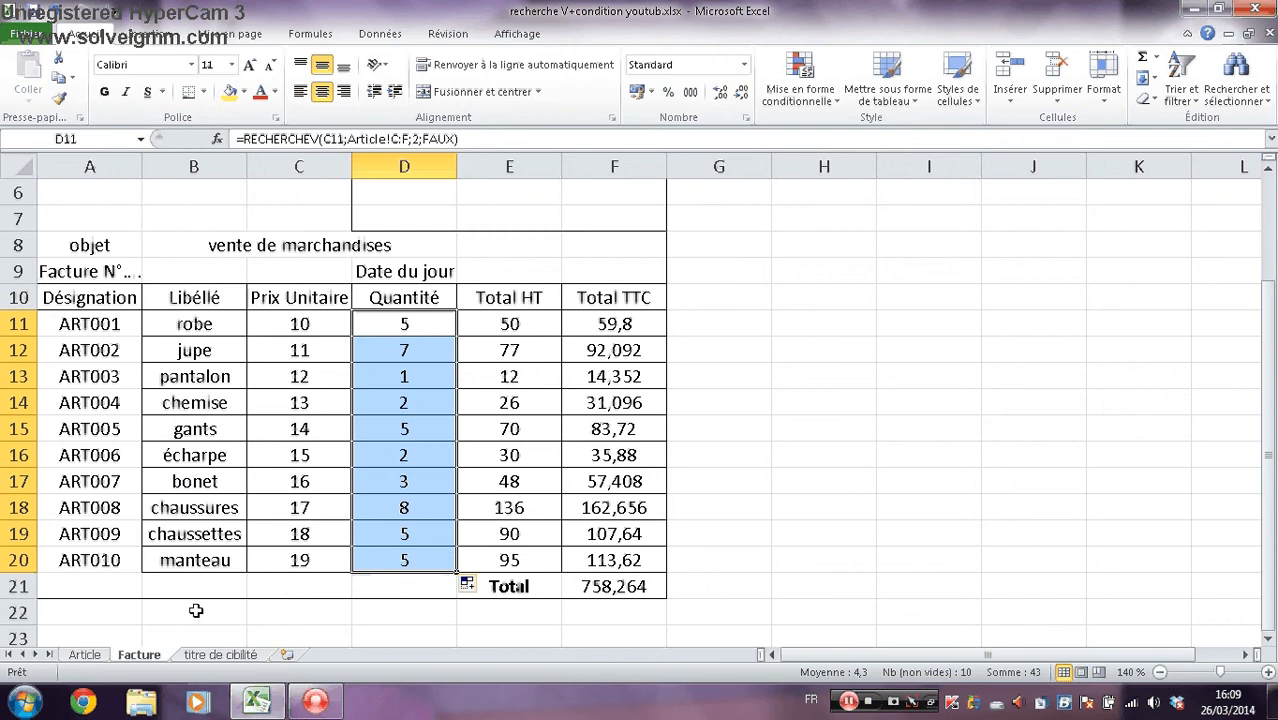
Set the quantité of jupe (ART002) to 2 on the Article sheet and check the Quantité column on the Facture sheet.
{"action": "left_click", "coordinate": [80, 655]}
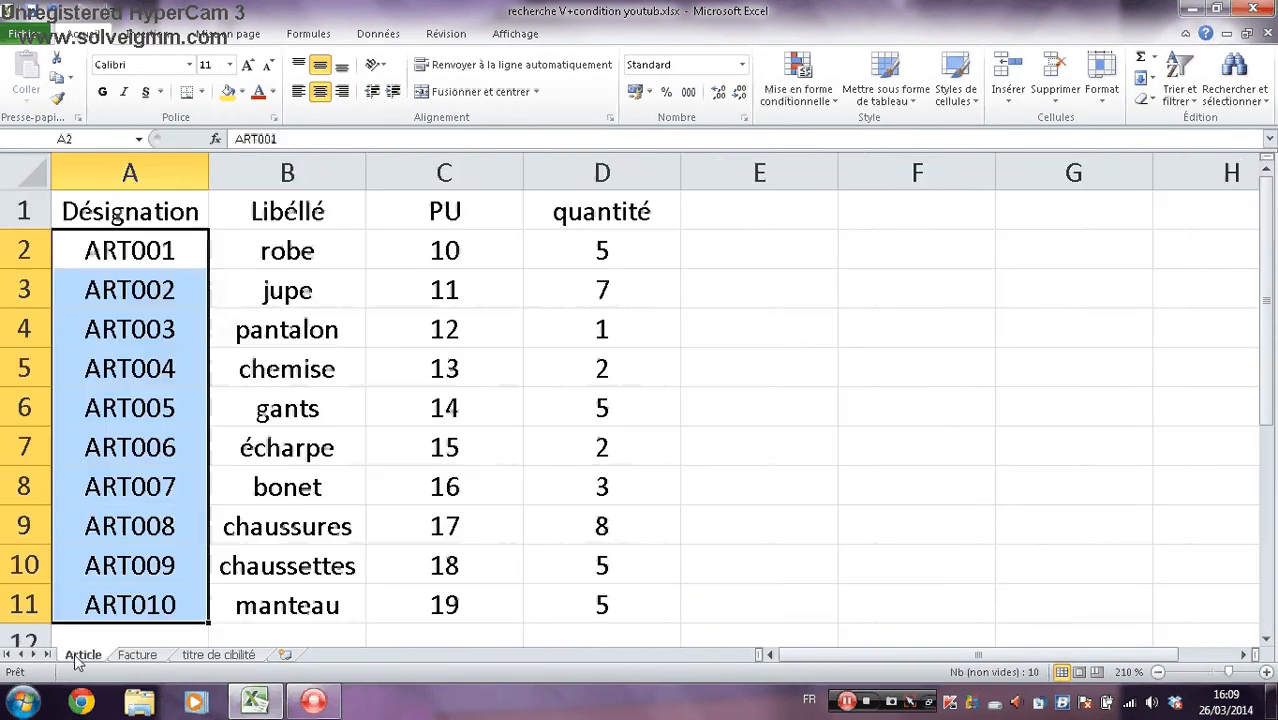
{"action": "left_click", "coordinate": [638, 293]}
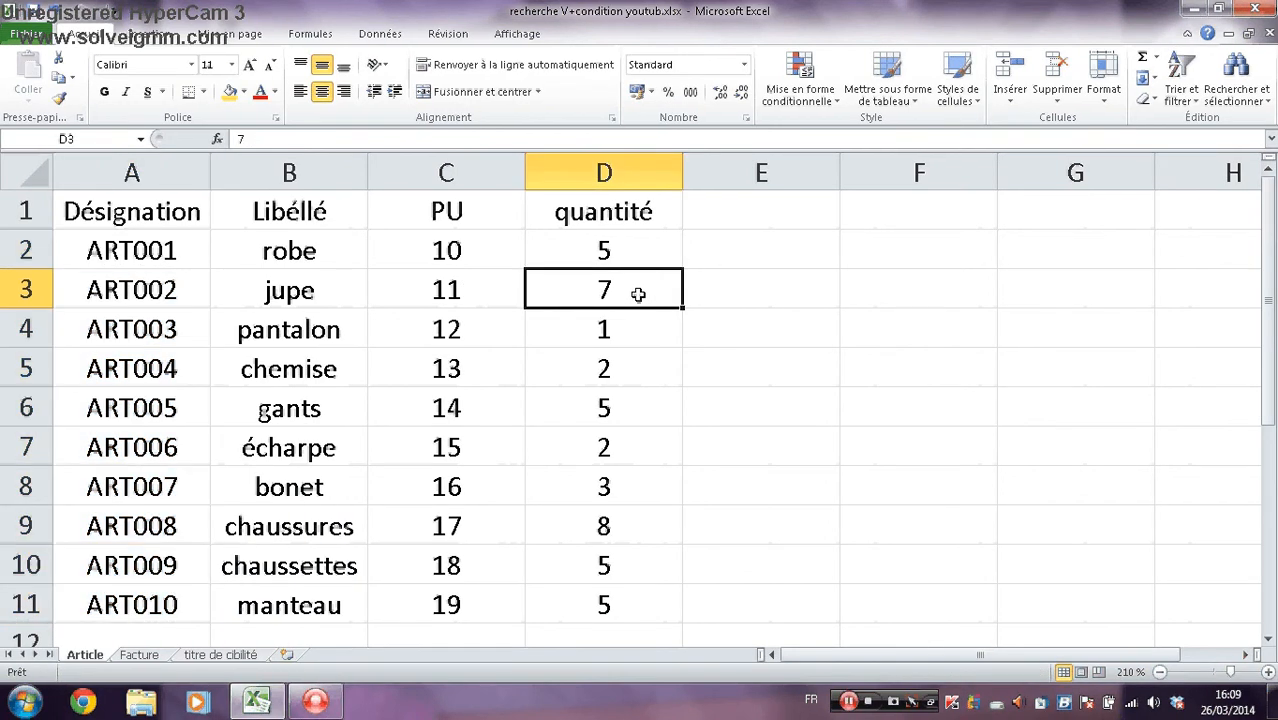
{"action": "type", "text": "2"}
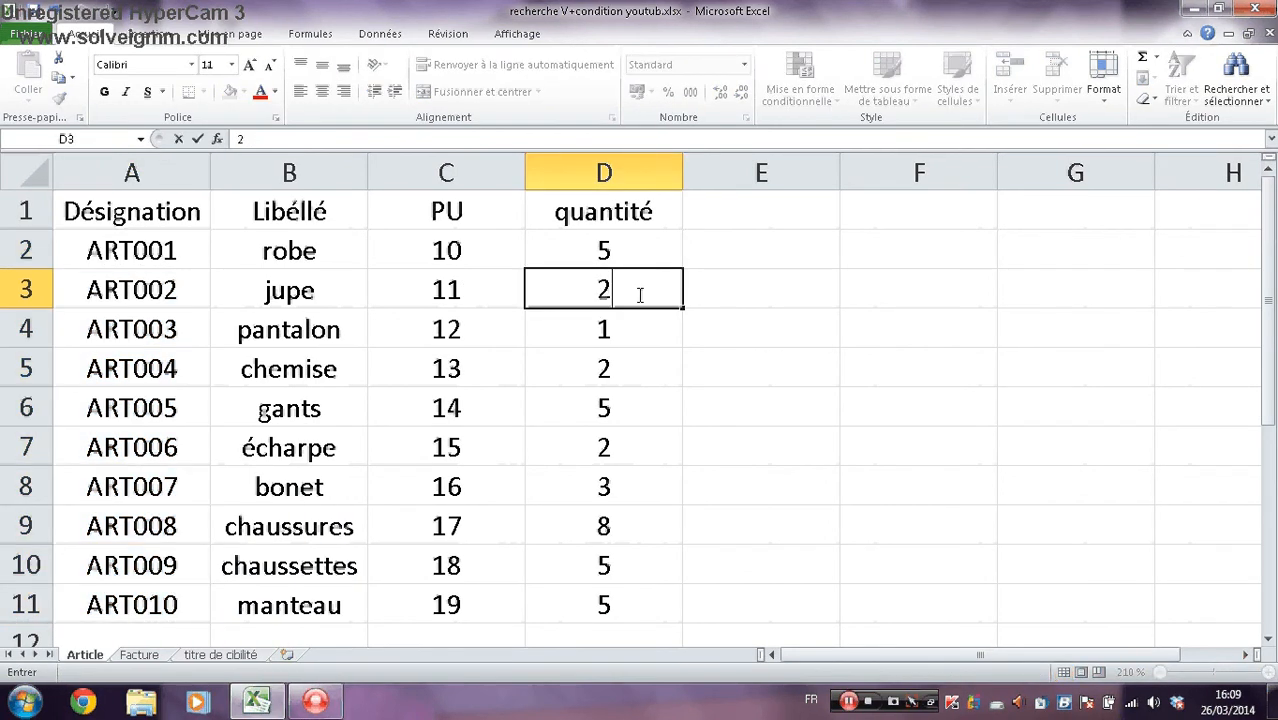
{"action": "key", "text": "Return"}
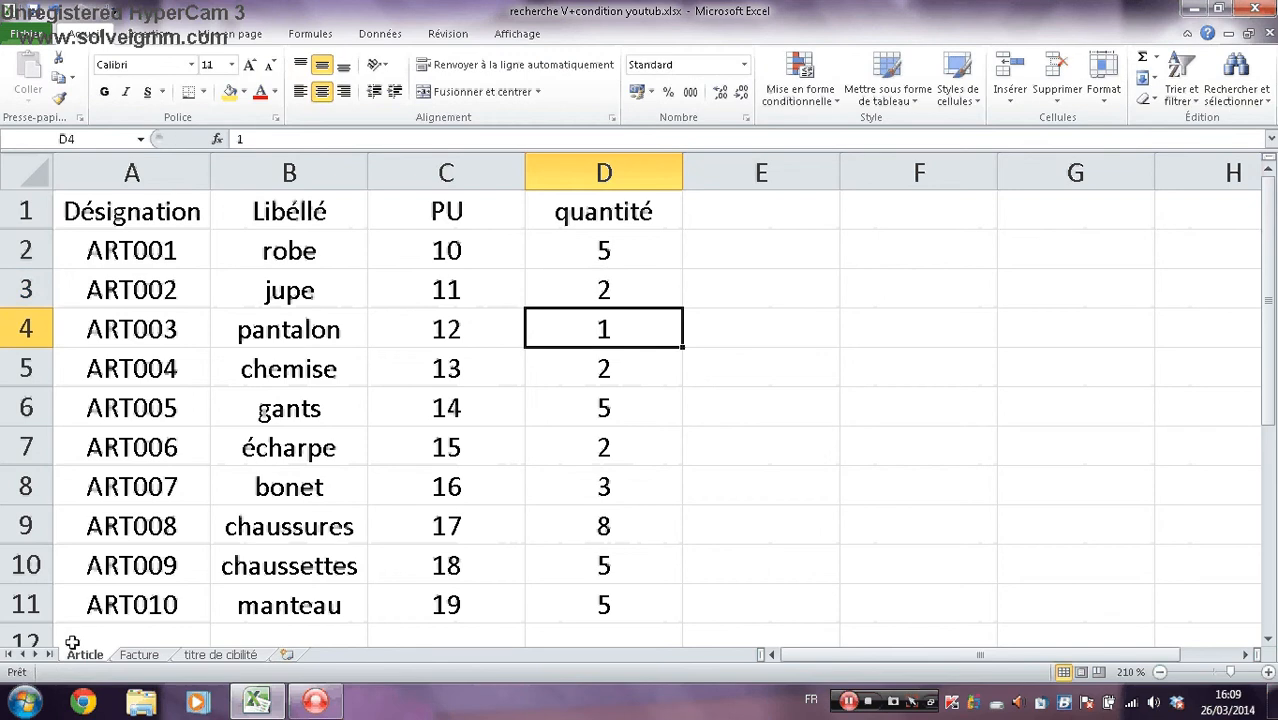
{"action": "left_click", "coordinate": [140, 654]}
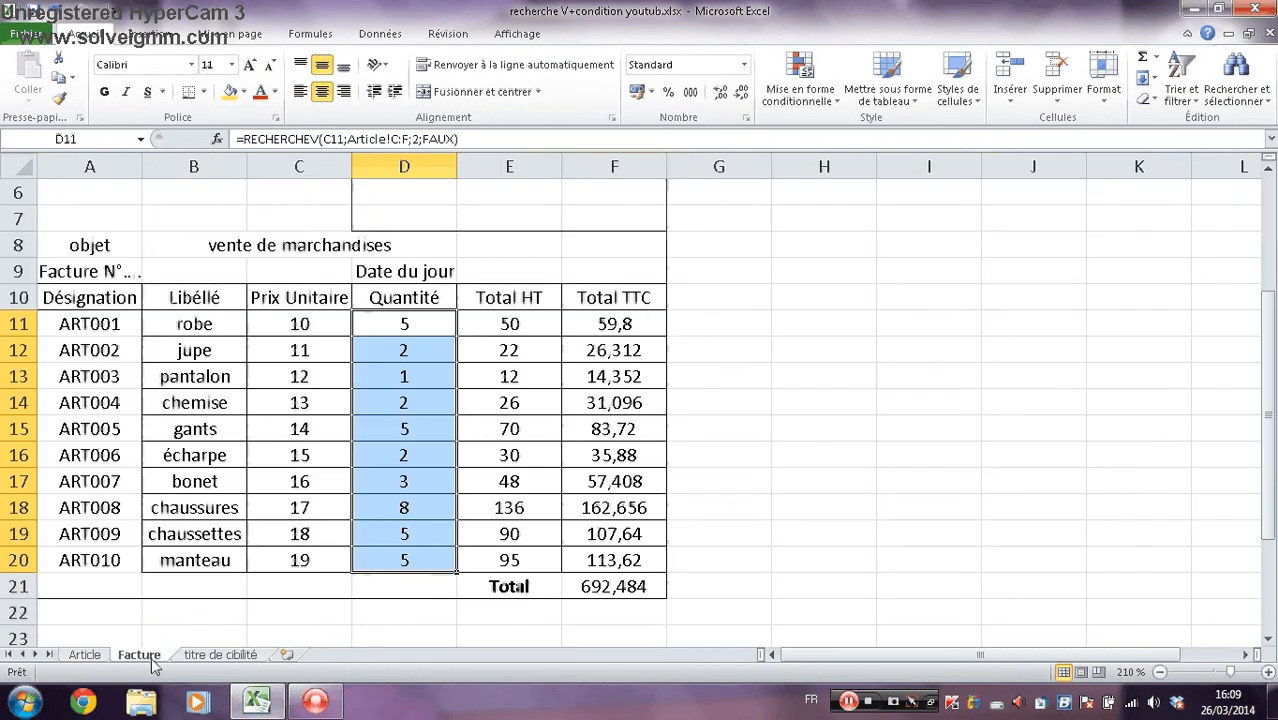
{"action": "left_click", "coordinate": [426, 426]}
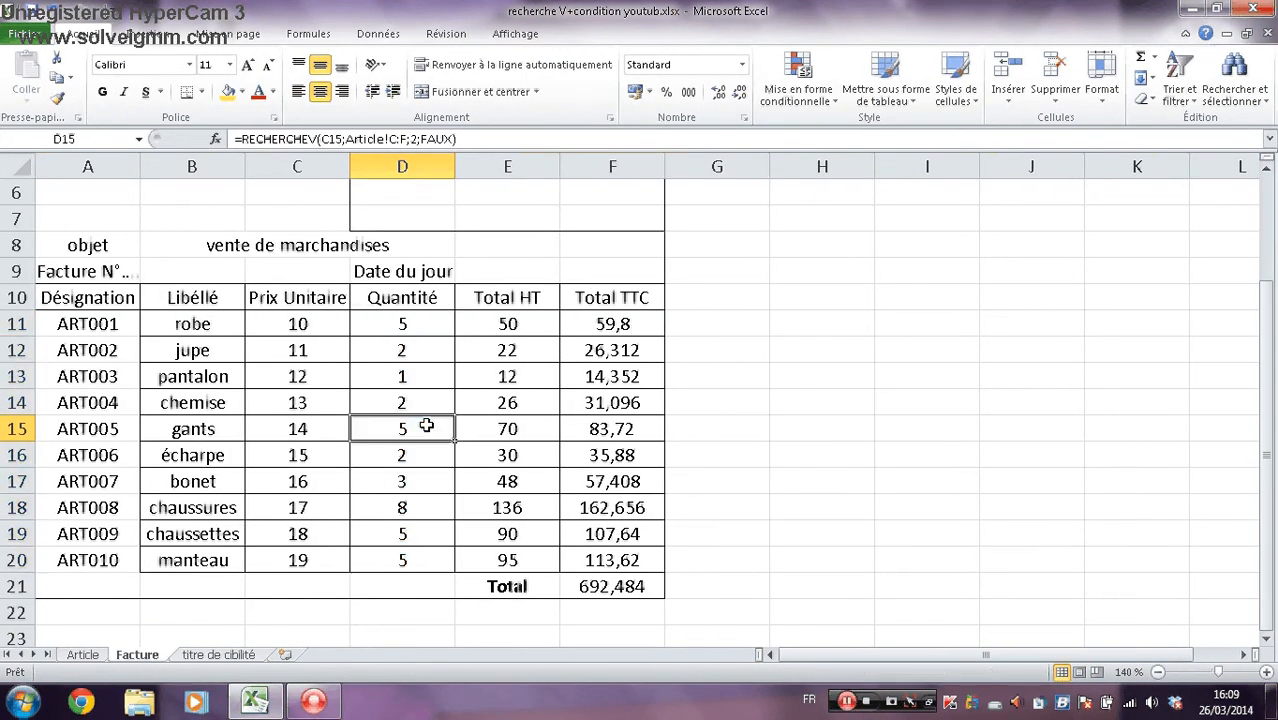